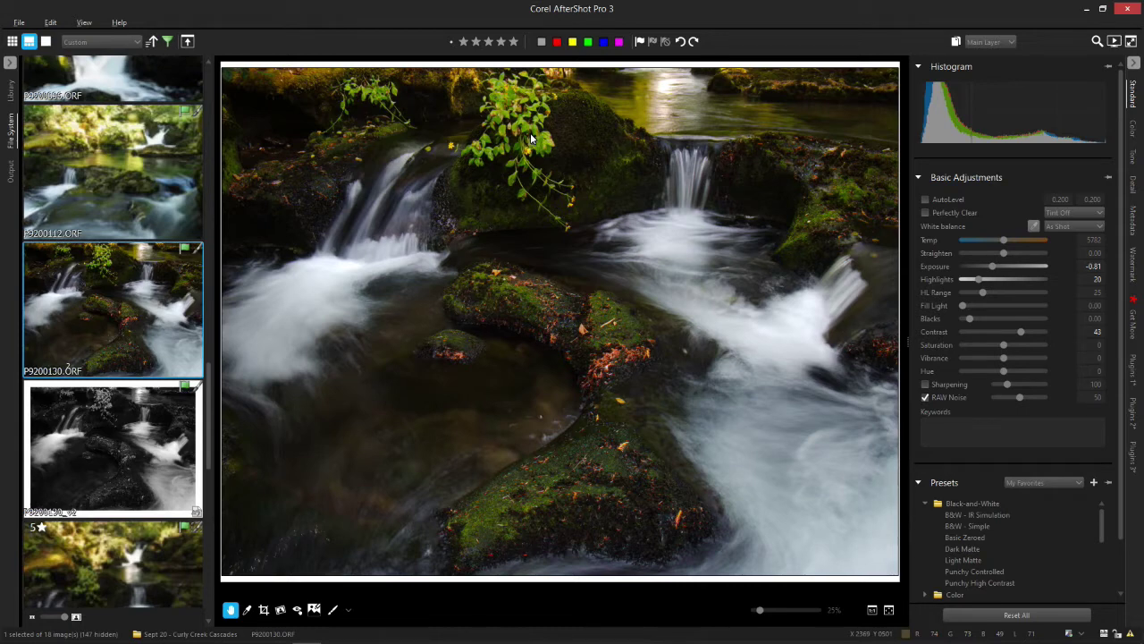
Step: Add a new adjustment layer in the Layers list and choose the brush mask tool
{"action": "left_click", "coordinate": [956, 42]}
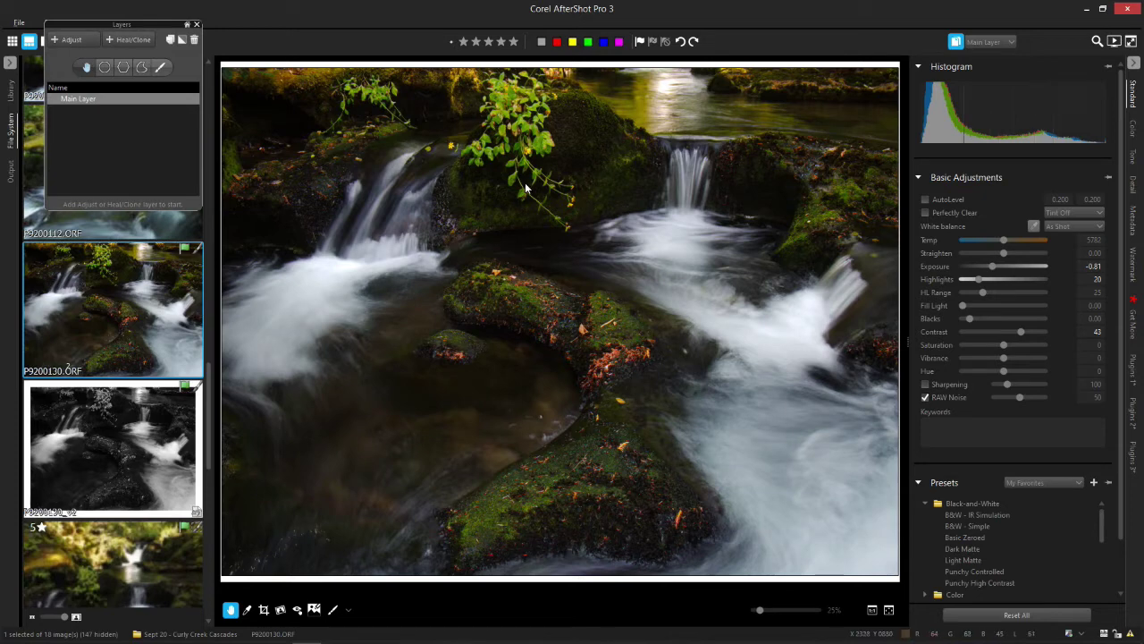
{"action": "left_click", "coordinate": [71, 40]}
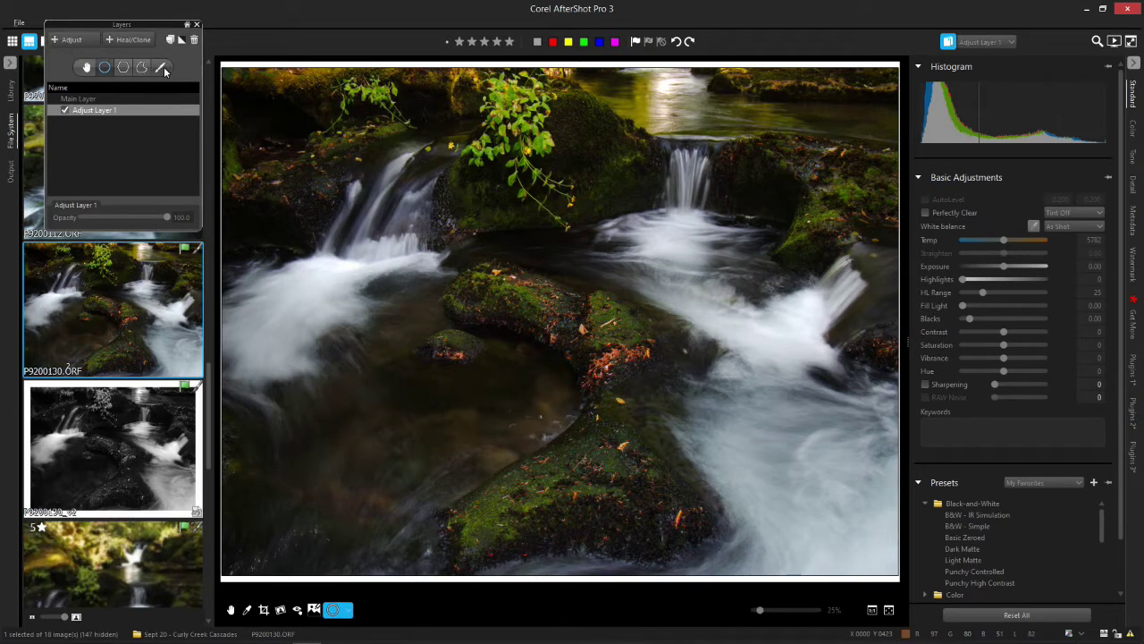
{"action": "left_click", "coordinate": [162, 68]}
{"action": "left_click", "coordinate": [163, 68]}
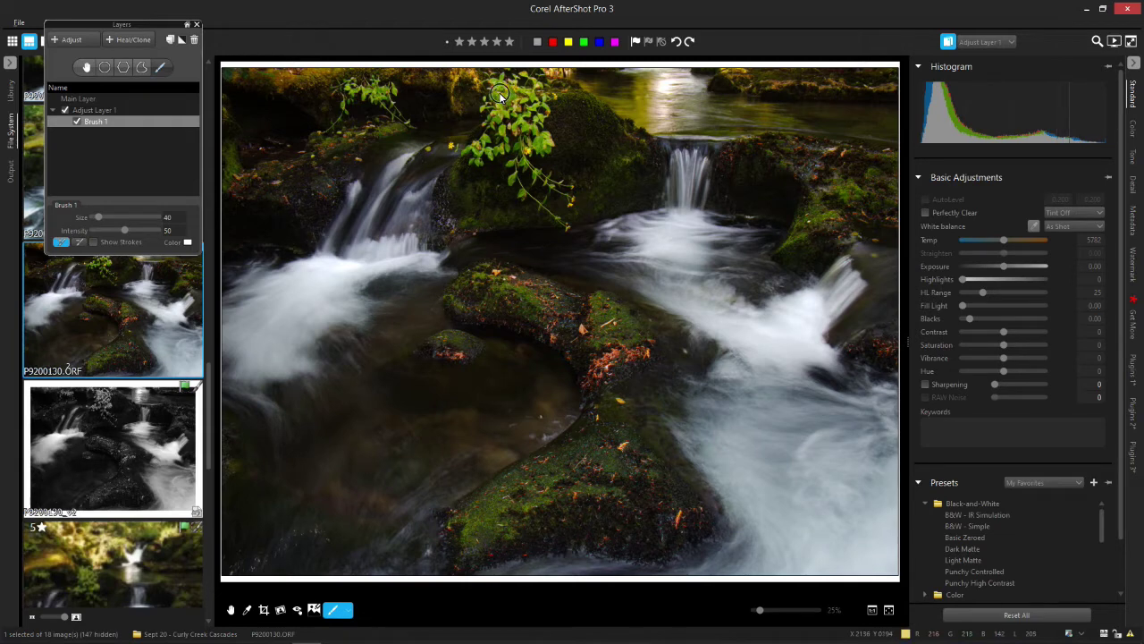
Step: Brush the mask over the top and upper-left leaves, then show the Color Equalizer
{"action": "mouse_move", "coordinate": [497, 96]}
{"action": "left_mouse_down"}
{"action": "mouse_move", "coordinate": [470, 160]}
{"action": "mouse_move", "coordinate": [497, 141]}
{"action": "mouse_move", "coordinate": [518, 161]}
{"action": "mouse_move", "coordinate": [510, 183]}
{"action": "mouse_move", "coordinate": [537, 213]}
{"action": "mouse_move", "coordinate": [549, 145]}
{"action": "mouse_move", "coordinate": [545, 134]}
{"action": "mouse_move", "coordinate": [548, 155]}
{"action": "mouse_move", "coordinate": [505, 138]}
{"action": "mouse_move", "coordinate": [540, 103]}
{"action": "mouse_move", "coordinate": [511, 115]}
{"action": "mouse_move", "coordinate": [510, 78]}
{"action": "mouse_move", "coordinate": [530, 79]}
{"action": "mouse_move", "coordinate": [520, 93]}
{"action": "mouse_move", "coordinate": [545, 93]}
{"action": "mouse_move", "coordinate": [534, 132]}
{"action": "left_mouse_up"}
{"action": "scroll", "coordinate": [519, 175], "scroll_direction": "up", "scroll_amount": 5}
{"action": "scroll", "coordinate": [533, 176], "scroll_direction": "down", "scroll_amount": 3}
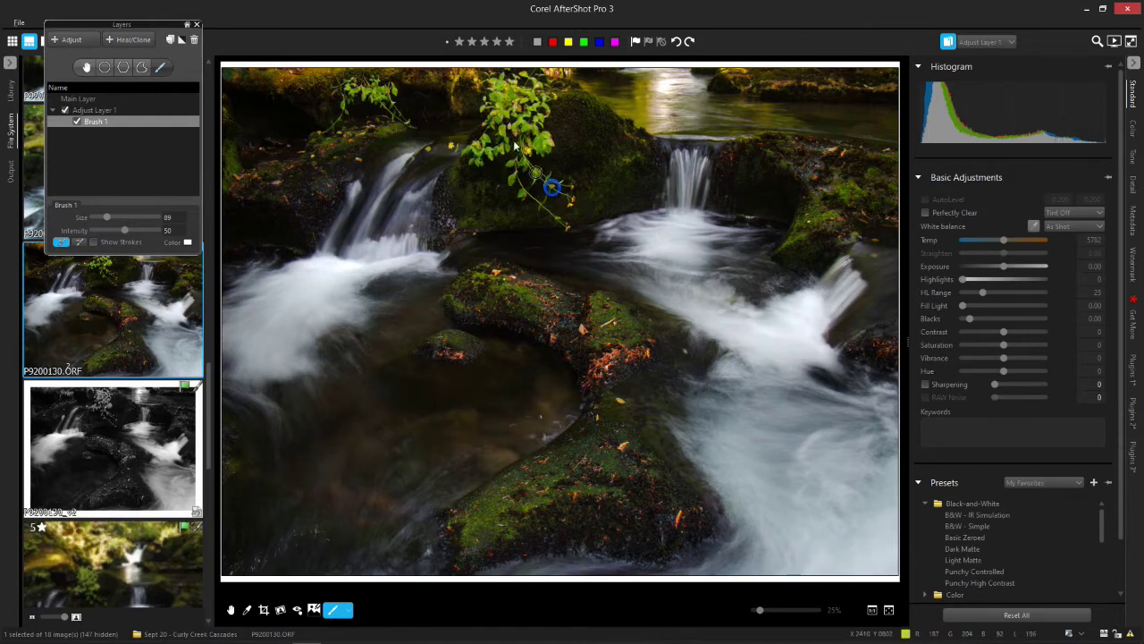
{"action": "mouse_move", "coordinate": [377, 93]}
{"action": "left_mouse_down"}
{"action": "mouse_move", "coordinate": [393, 87]}
{"action": "mouse_move", "coordinate": [386, 111]}
{"action": "mouse_move", "coordinate": [345, 89]}
{"action": "mouse_move", "coordinate": [323, 135]}
{"action": "left_mouse_up"}
{"action": "scroll", "coordinate": [613, 190], "scroll_direction": "down", "scroll_amount": 4}
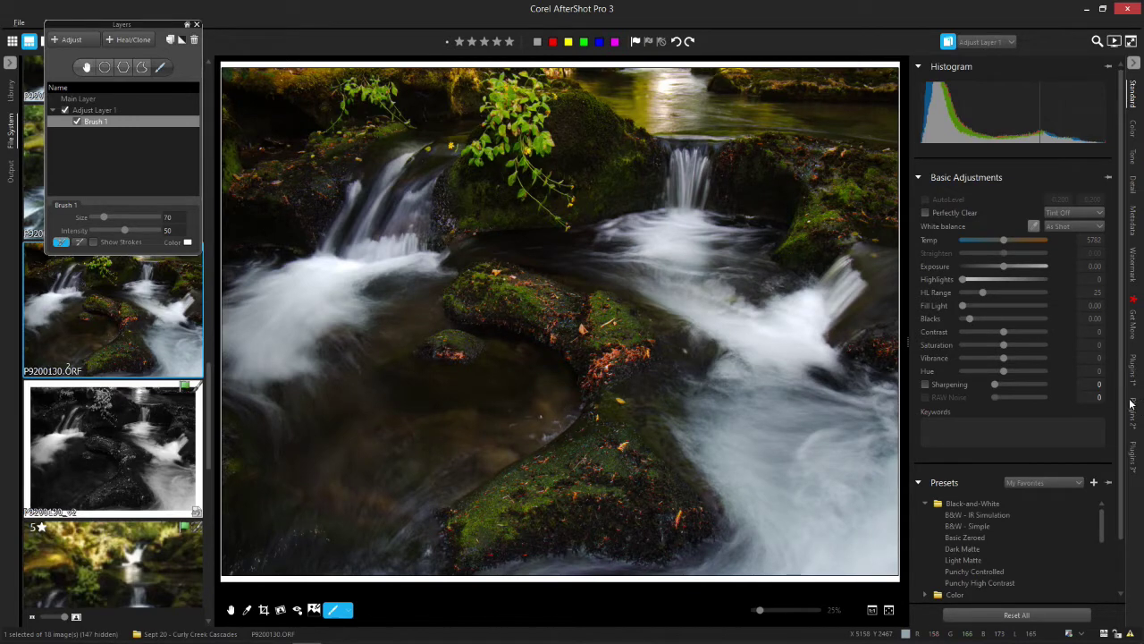
{"action": "left_click", "coordinate": [1134, 461]}
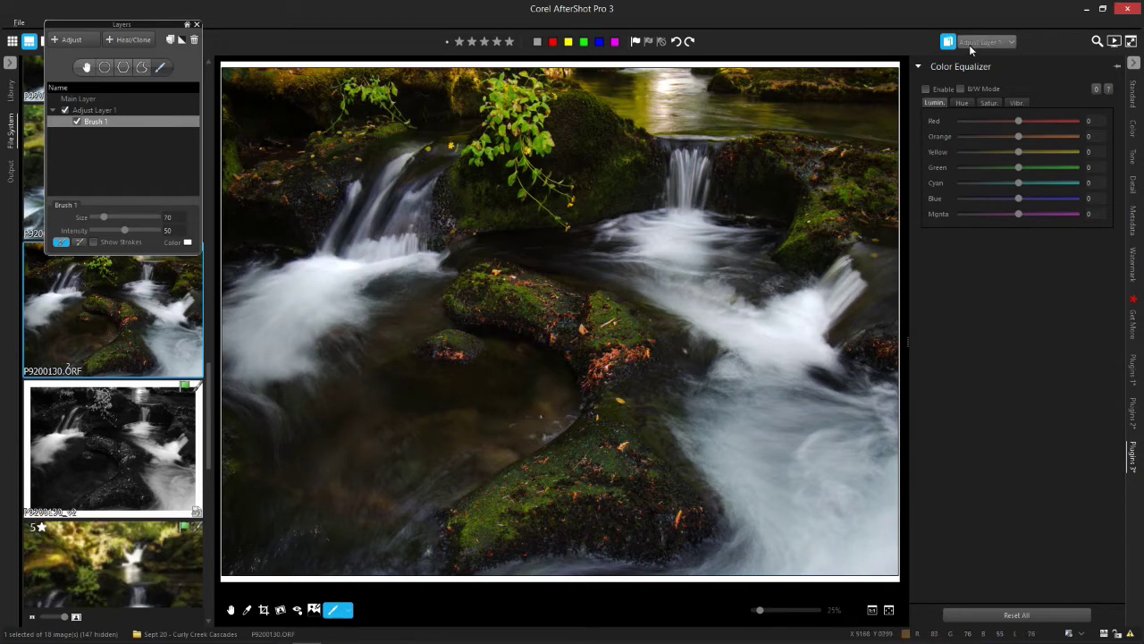
{"action": "left_click", "coordinate": [963, 104]}
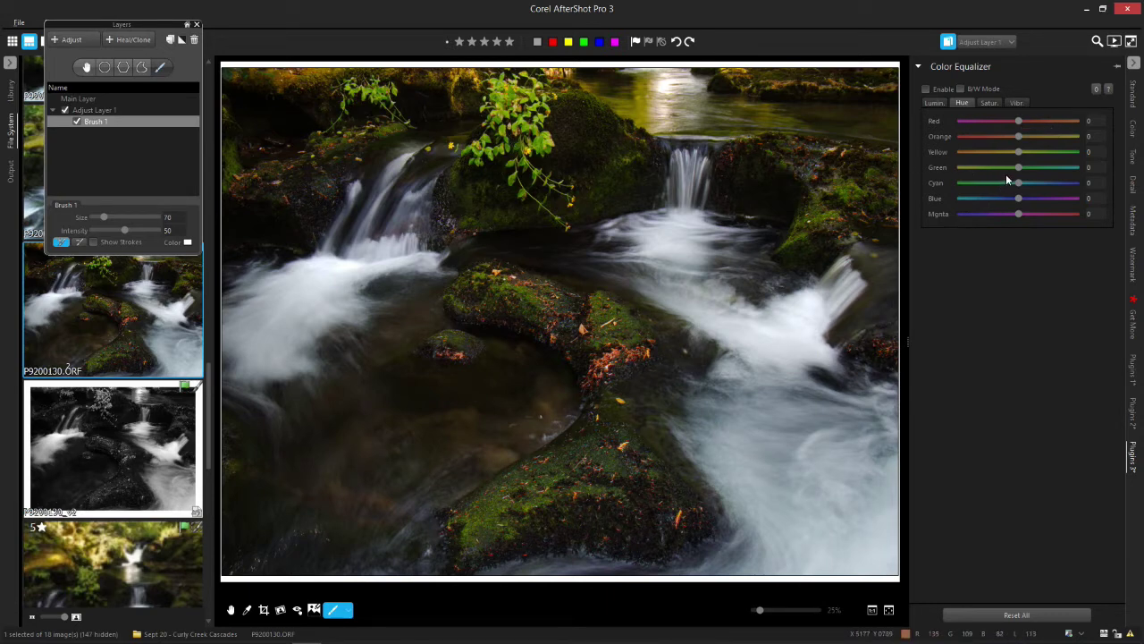
Step: Shift the Green hue to about -69 and extend the mask over both leaf clusters
{"action": "left_click_drag", "start_coordinate": [1018, 167], "coordinate": [1070, 170]}
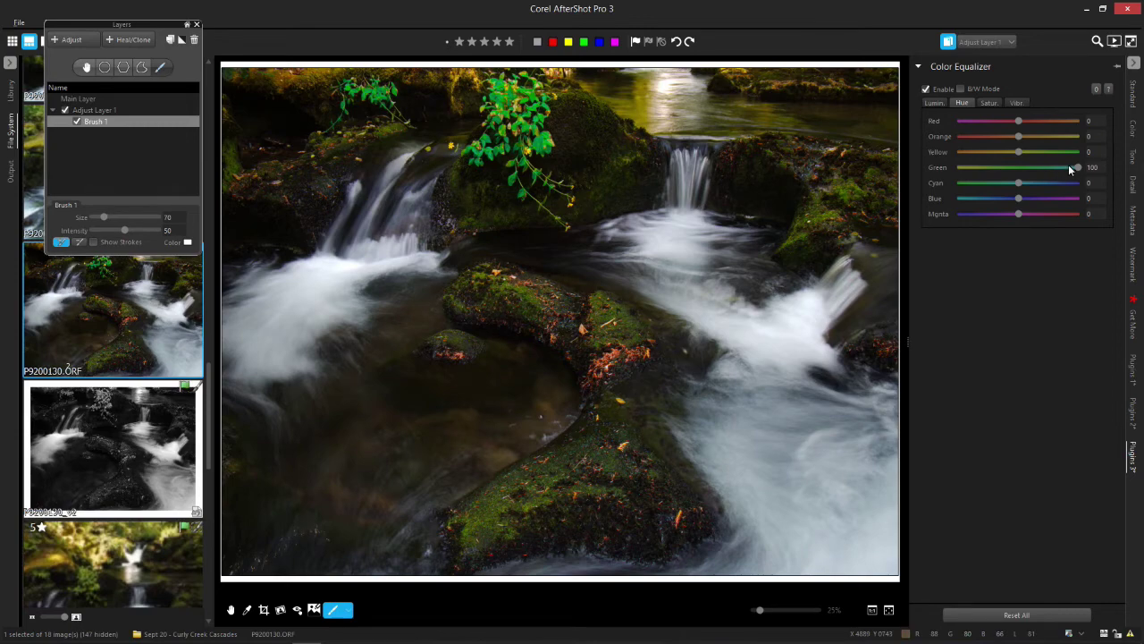
{"action": "left_click_drag", "start_coordinate": [1077, 167], "coordinate": [980, 168]}
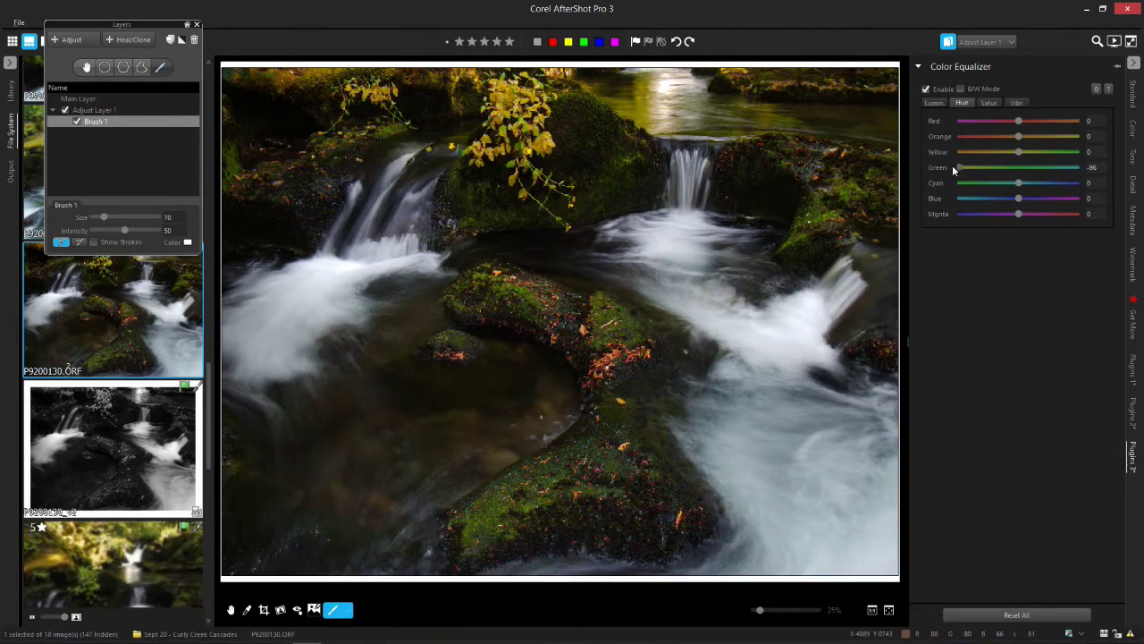
{"action": "left_click_drag", "start_coordinate": [952, 165], "coordinate": [947, 166]}
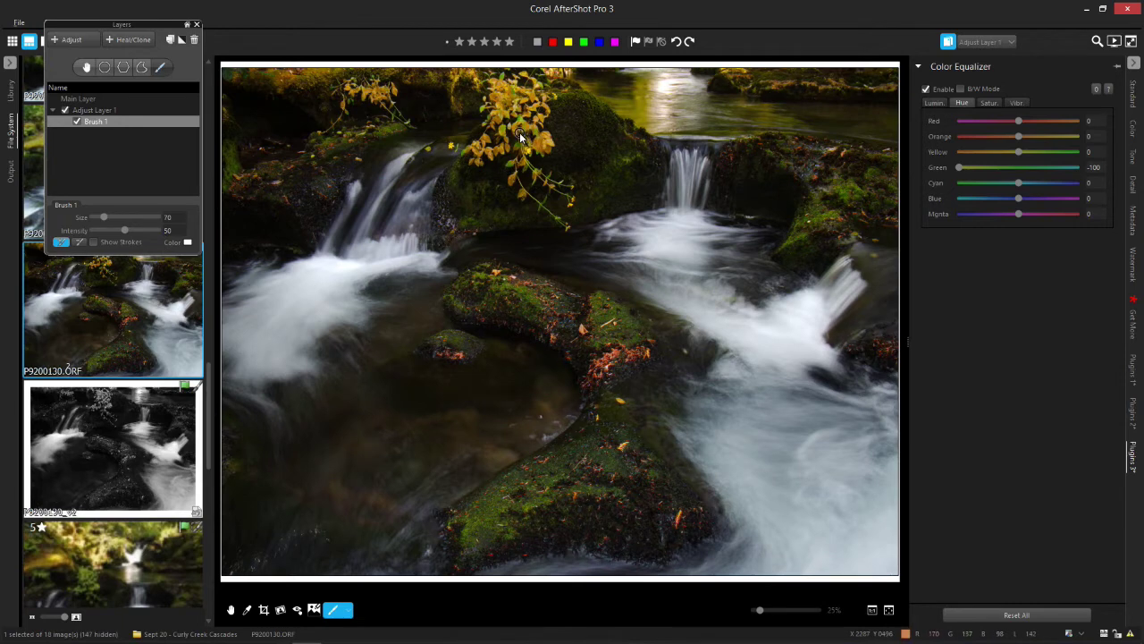
{"action": "mouse_move", "coordinate": [518, 126]}
{"action": "left_mouse_down"}
{"action": "mouse_move", "coordinate": [505, 139]}
{"action": "mouse_move", "coordinate": [511, 171]}
{"action": "mouse_move", "coordinate": [527, 166]}
{"action": "mouse_move", "coordinate": [535, 134]}
{"action": "mouse_move", "coordinate": [511, 87]}
{"action": "mouse_move", "coordinate": [483, 107]}
{"action": "mouse_move", "coordinate": [492, 114]}
{"action": "left_mouse_up"}
{"action": "left_click", "coordinate": [960, 167]}
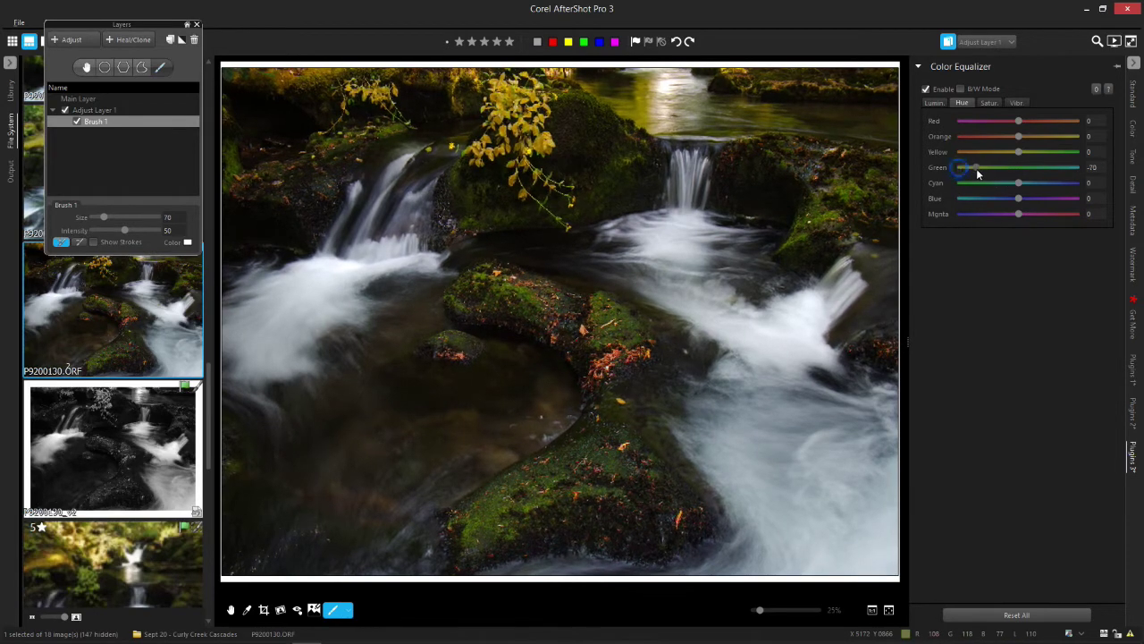
{"action": "left_click_drag", "start_coordinate": [953, 170], "coordinate": [981, 177]}
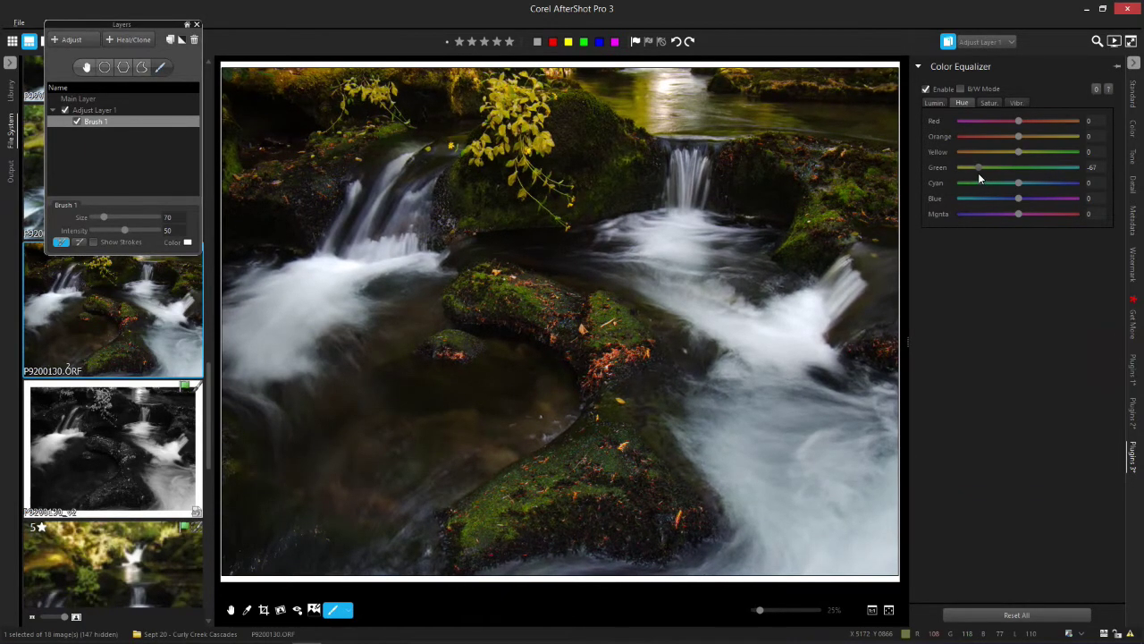
{"action": "mouse_move", "coordinate": [978, 173]}
{"action": "left_mouse_down"}
{"action": "mouse_move", "coordinate": [951, 166]}
{"action": "mouse_move", "coordinate": [977, 169]}
{"action": "left_mouse_up"}
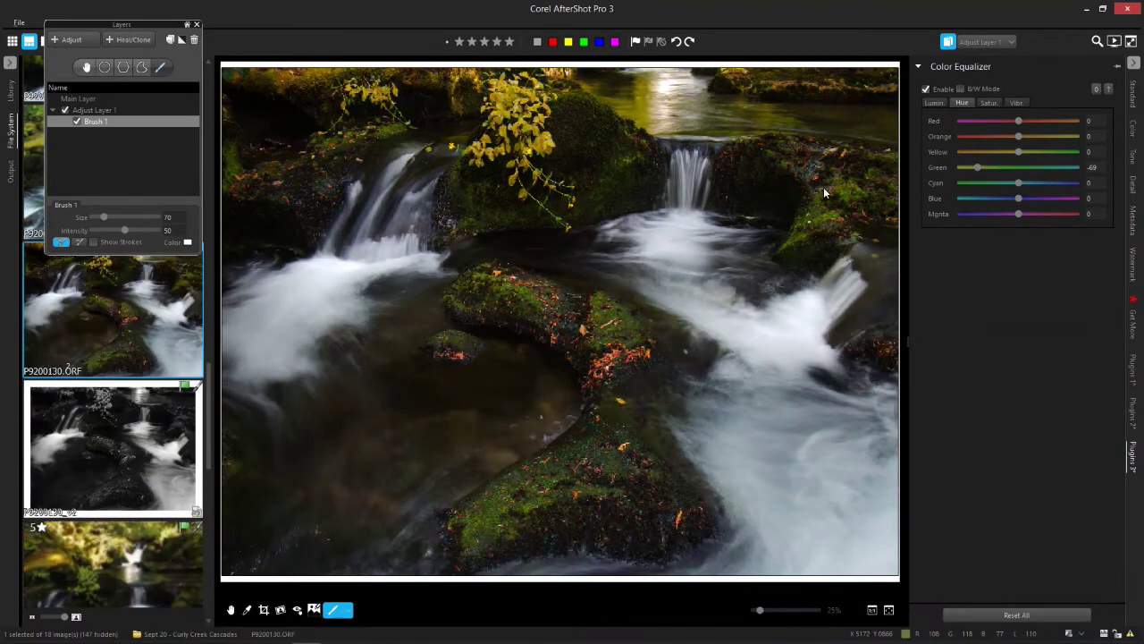
{"action": "left_click", "coordinate": [541, 159]}
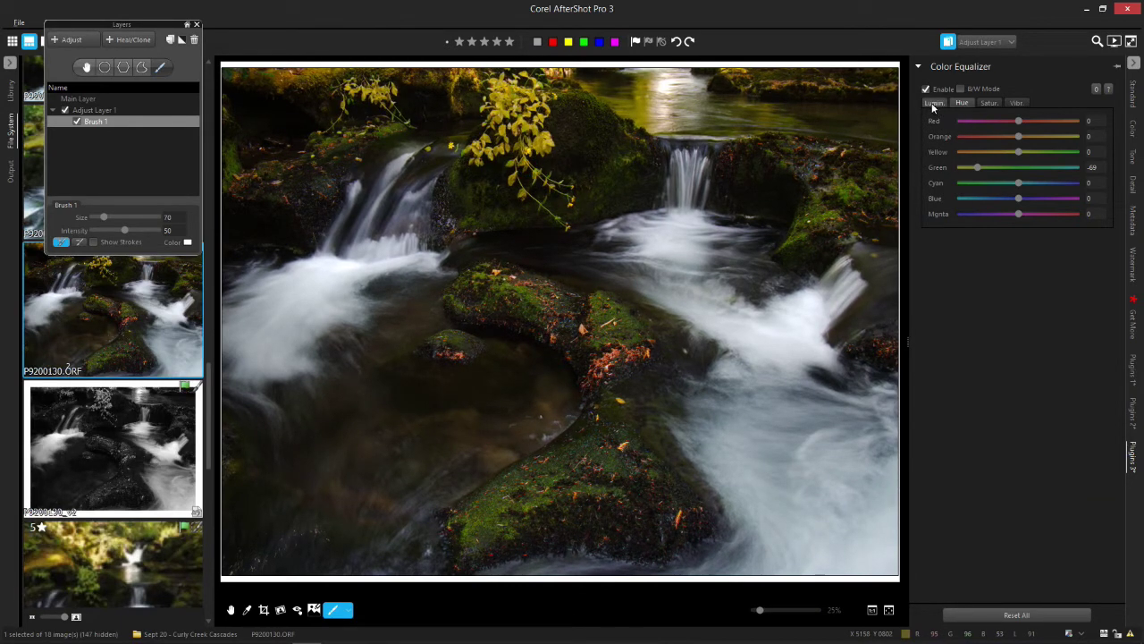
Step: Raise Yellow luminance to 99 and brush the mask over the upper-left yellow foliage
{"action": "left_click", "coordinate": [932, 105]}
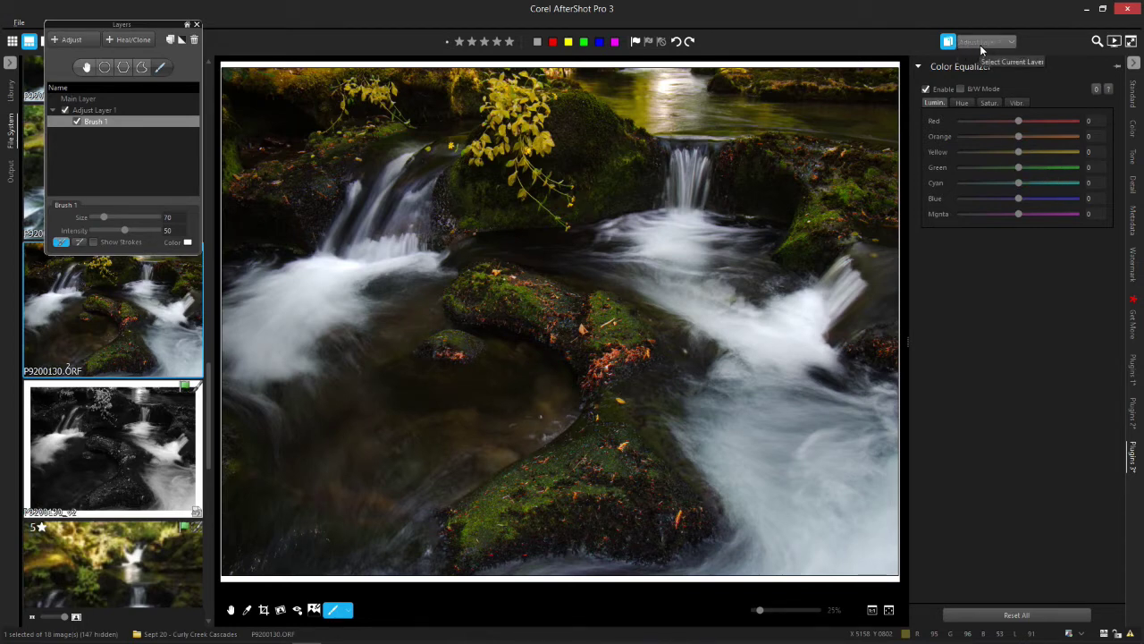
{"action": "left_click_drag", "start_coordinate": [1020, 152], "coordinate": [1028, 155]}
{"action": "mouse_move", "coordinate": [1062, 153]}
{"action": "left_mouse_down"}
{"action": "mouse_move", "coordinate": [966, 158]}
{"action": "mouse_move", "coordinate": [1068, 161]}
{"action": "left_mouse_up"}
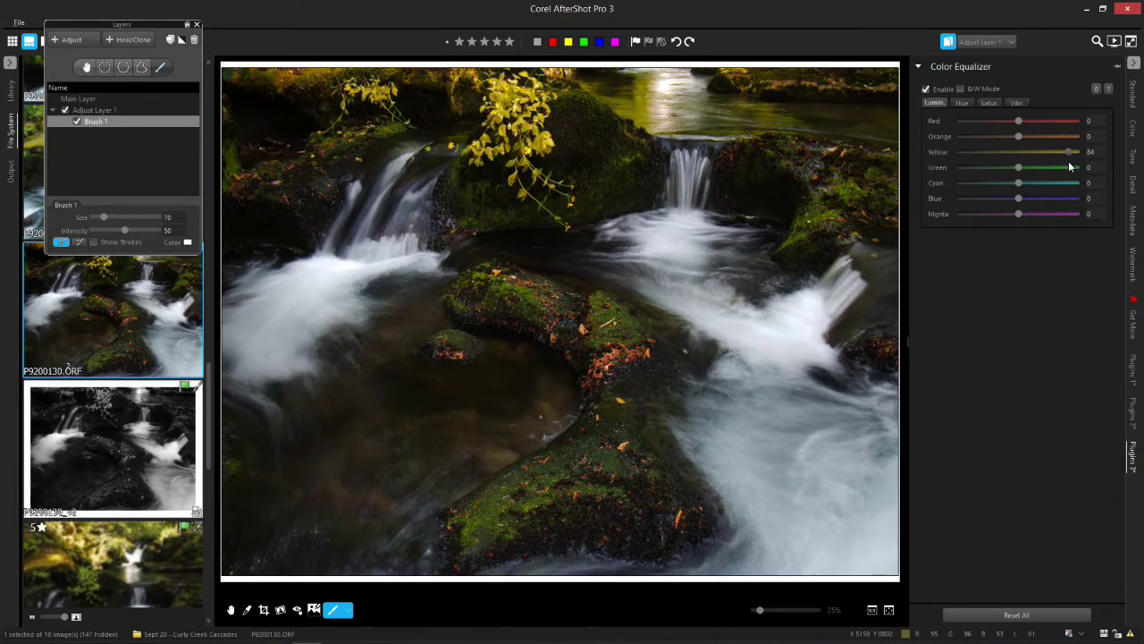
{"action": "left_click_drag", "start_coordinate": [1069, 161], "coordinate": [1077, 158]}
{"action": "left_click_drag", "start_coordinate": [357, 129], "coordinate": [346, 102]}
Step: On the Main Layer, trial Green hue shifts in both directions, then return Green to 0
{"action": "left_click", "coordinate": [980, 43]}
{"action": "left_click", "coordinate": [976, 57]}
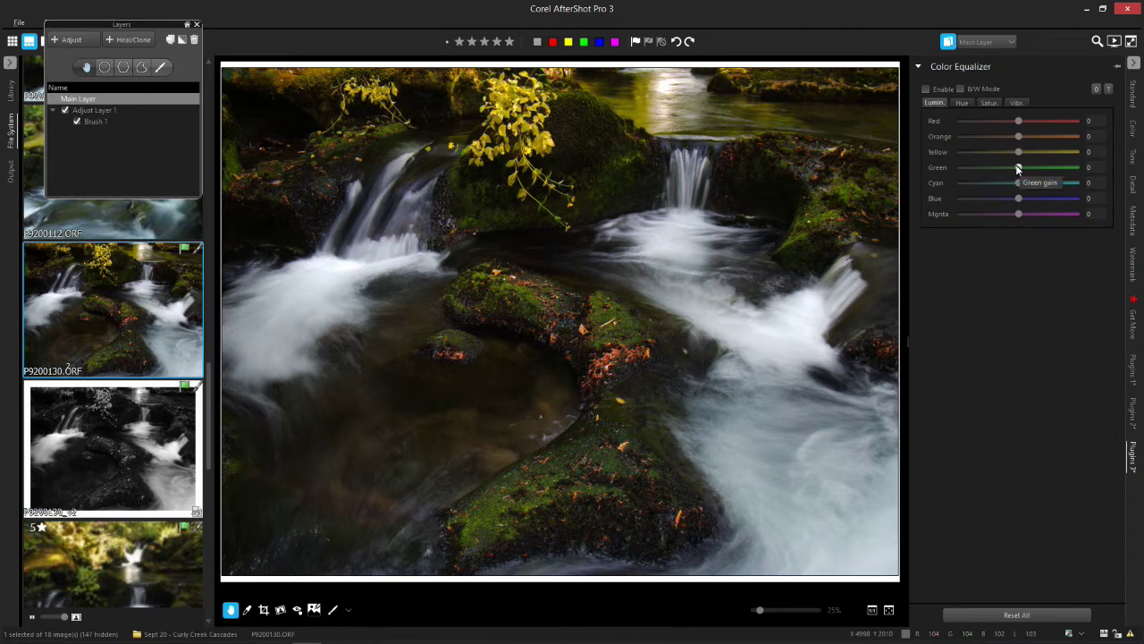
{"action": "left_click", "coordinate": [961, 103]}
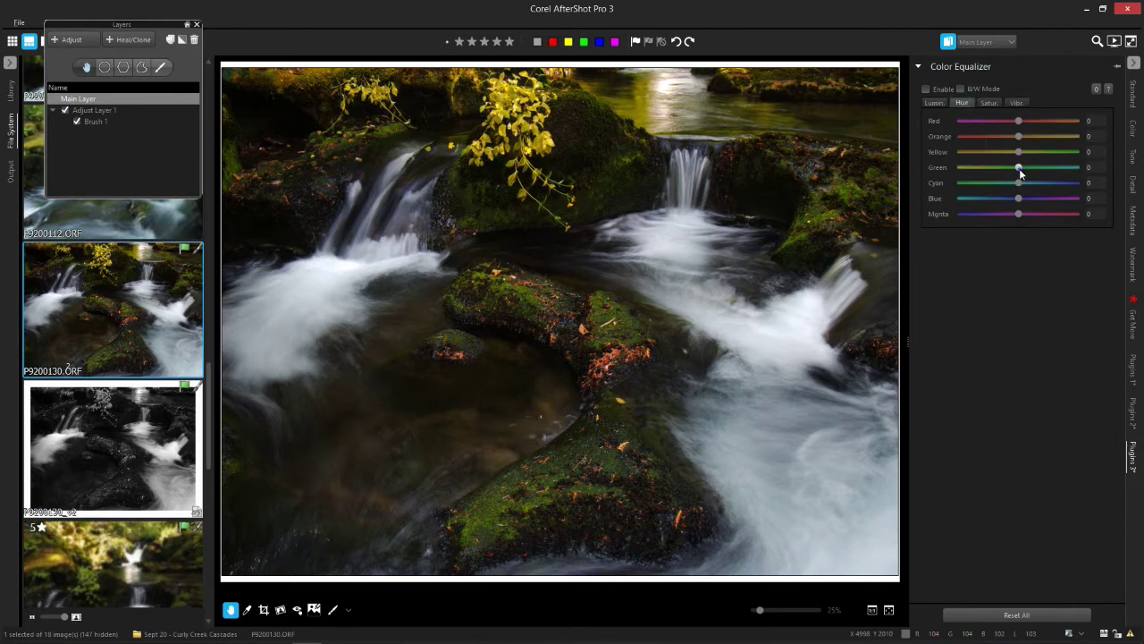
{"action": "left_click_drag", "start_coordinate": [1019, 168], "coordinate": [963, 169]}
{"action": "left_click_drag", "start_coordinate": [962, 169], "coordinate": [1079, 169]}
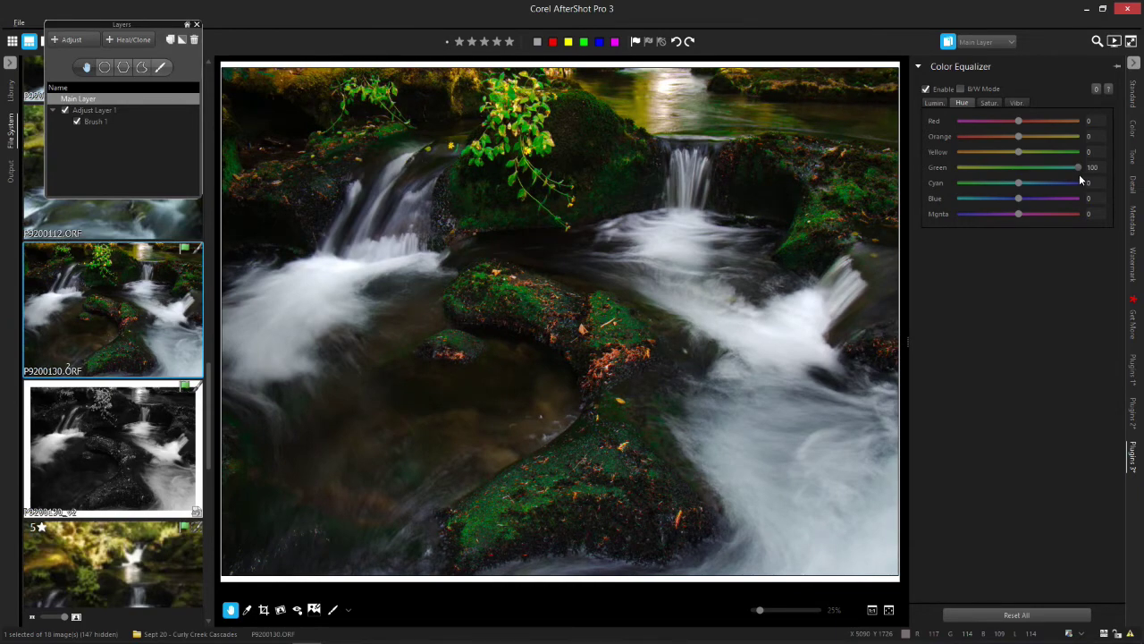
{"action": "left_click_drag", "start_coordinate": [1079, 173], "coordinate": [1018, 170]}
Step: Sweep the Main Layer's Green luminance through its range, then reset it to 0
{"action": "left_click", "coordinate": [932, 169]}
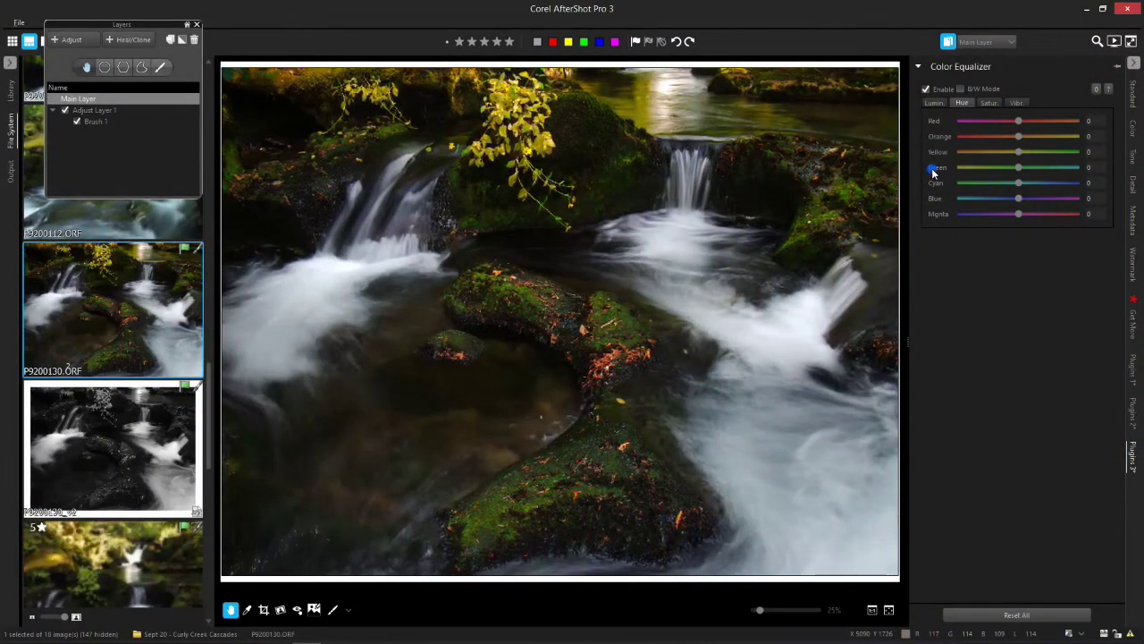
{"action": "left_click", "coordinate": [933, 103]}
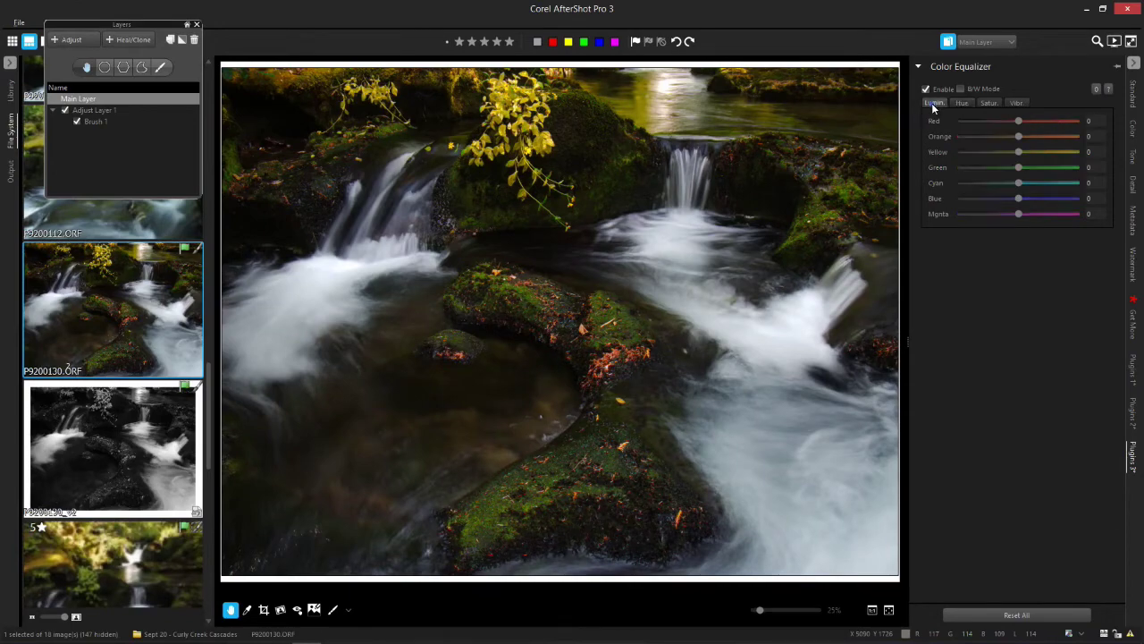
{"action": "left_click_drag", "start_coordinate": [1019, 167], "coordinate": [956, 172]}
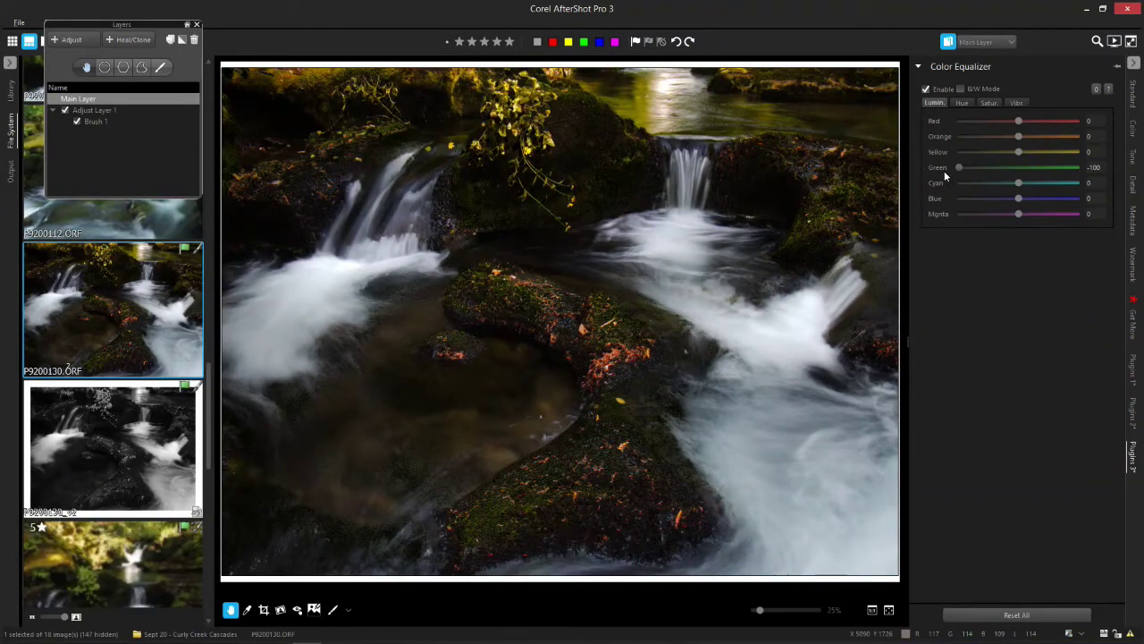
{"action": "left_click_drag", "start_coordinate": [944, 171], "coordinate": [1088, 182]}
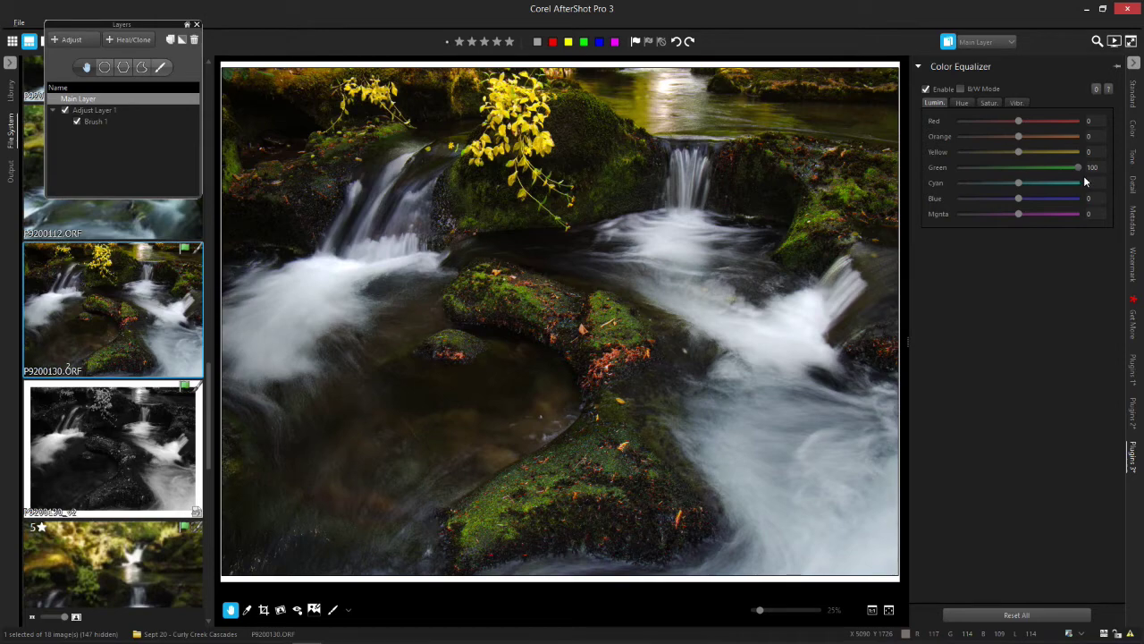
{"action": "left_click_drag", "start_coordinate": [1084, 175], "coordinate": [1026, 171]}
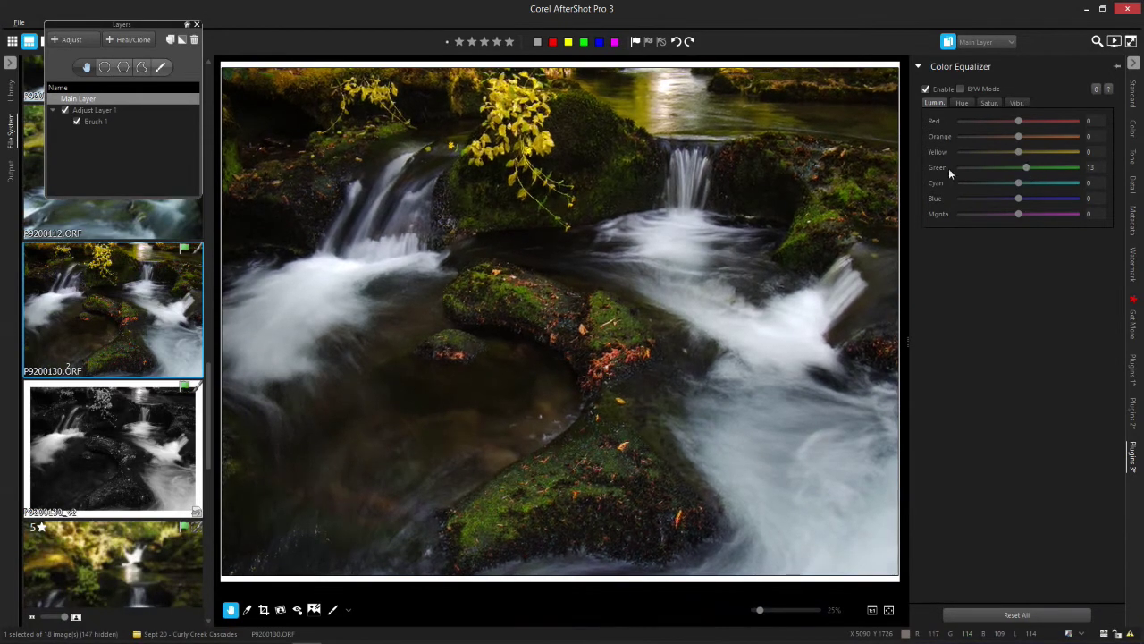
{"action": "double_click", "coordinate": [934, 171]}
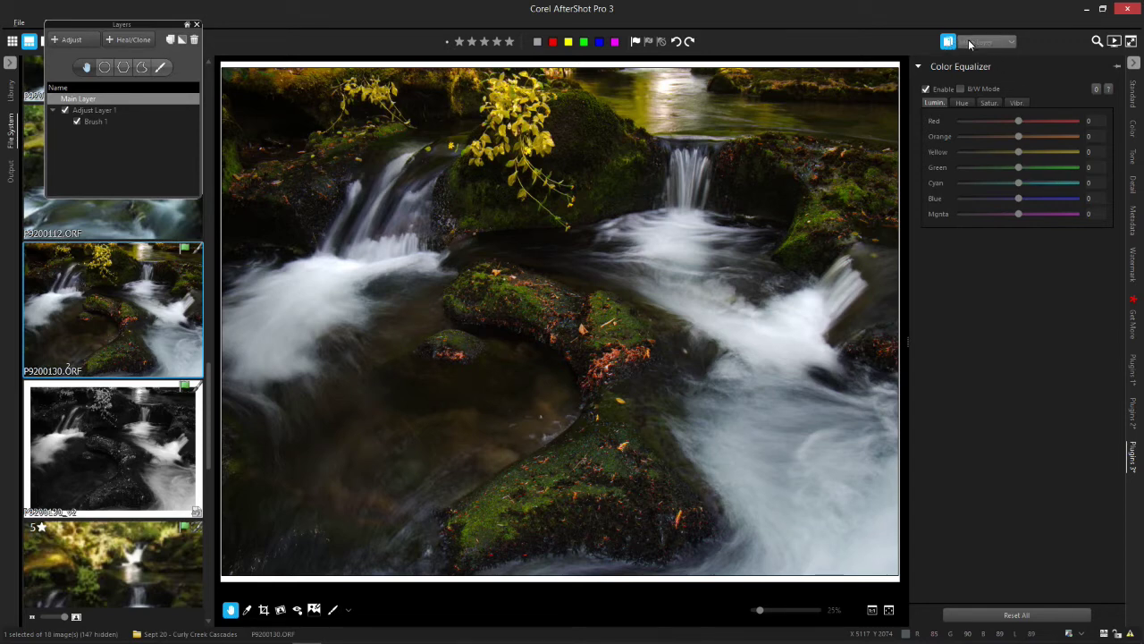
{"action": "left_click_drag", "start_coordinate": [89, 24], "coordinate": [111, 63]}
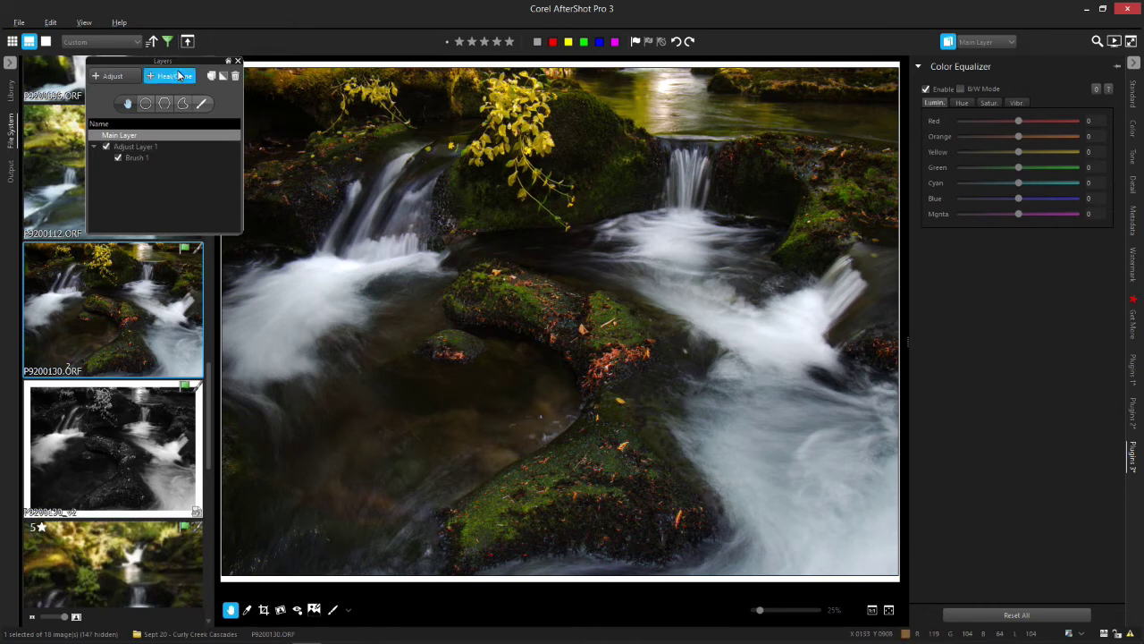
{"action": "left_click_drag", "start_coordinate": [175, 60], "coordinate": [148, 72]}
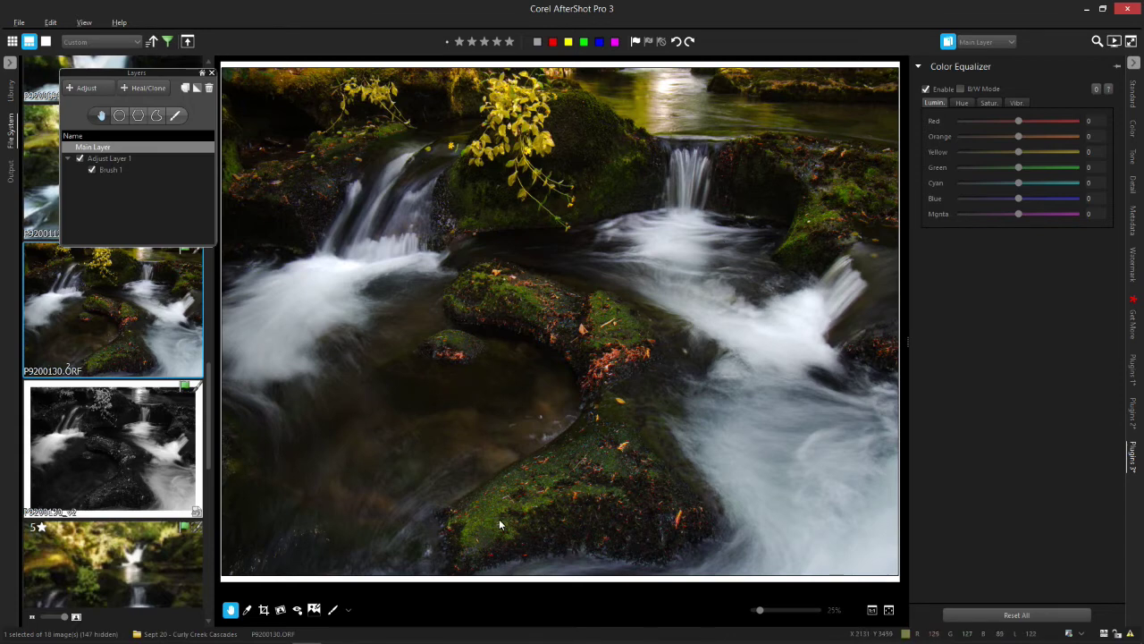
{"action": "left_click", "coordinate": [82, 90]}
Step: Trace a freehand curve outline around the central mossy rock on Adjust Layer 2
{"action": "left_click", "coordinate": [155, 115]}
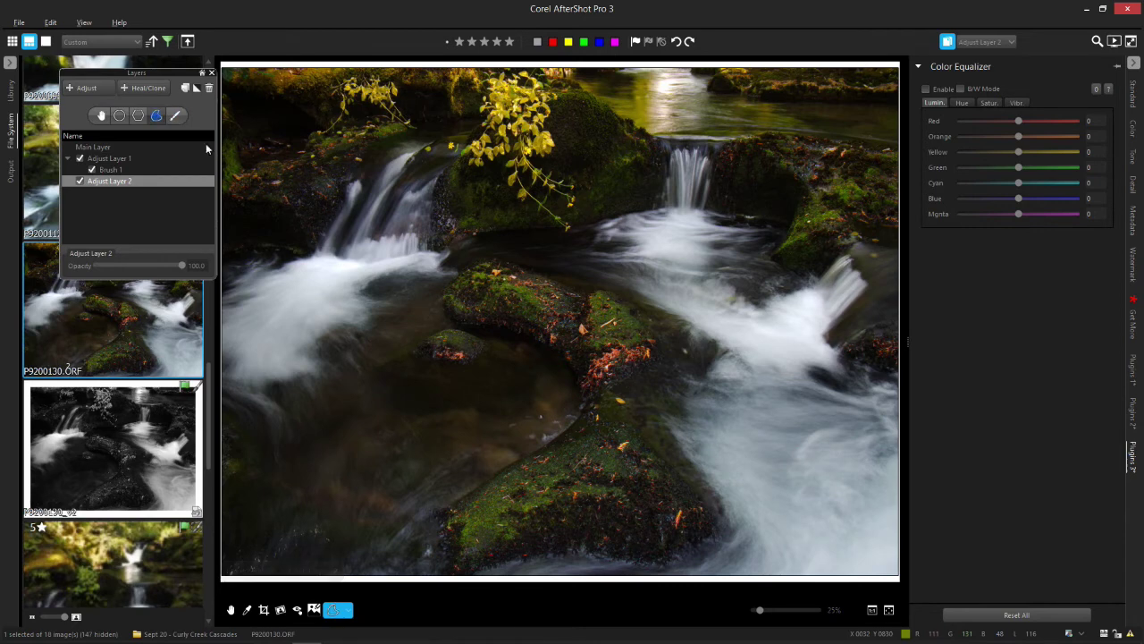
{"action": "left_click", "coordinate": [471, 259]}
{"action": "left_click", "coordinate": [684, 352]}
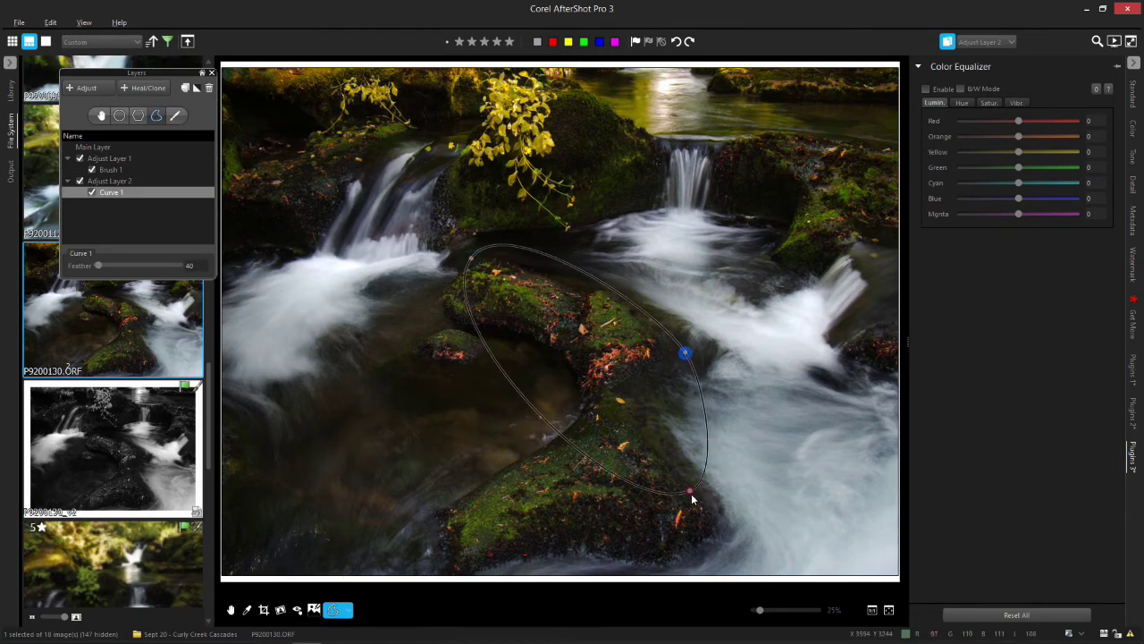
{"action": "left_click", "coordinate": [703, 514]}
{"action": "left_click", "coordinate": [460, 558]}
{"action": "left_click", "coordinate": [434, 516]}
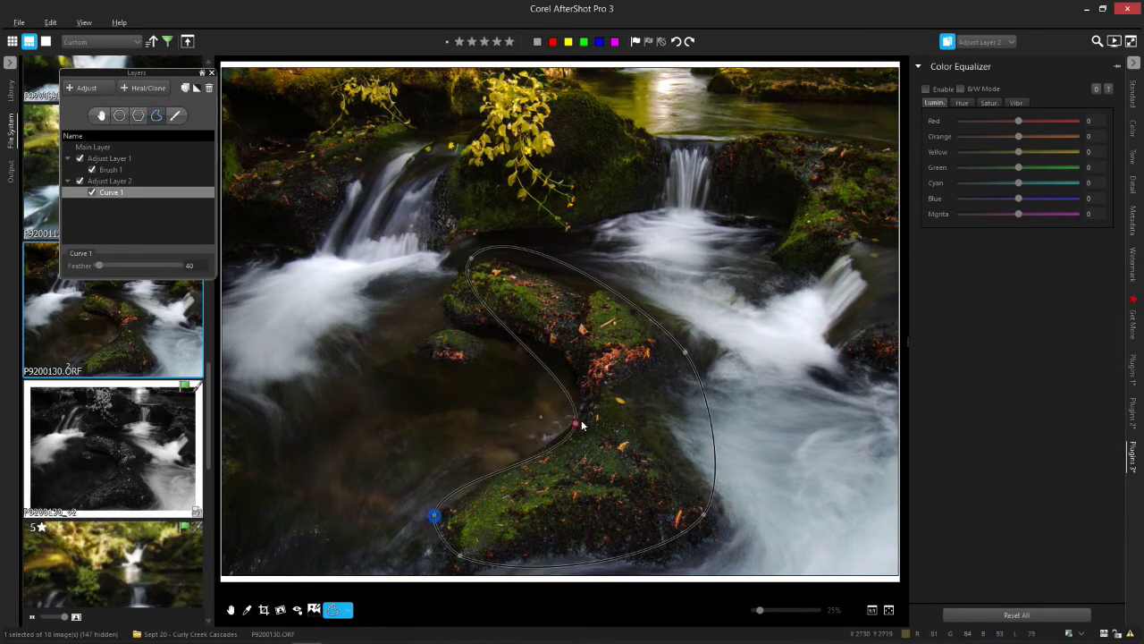
{"action": "left_click", "coordinate": [575, 386]}
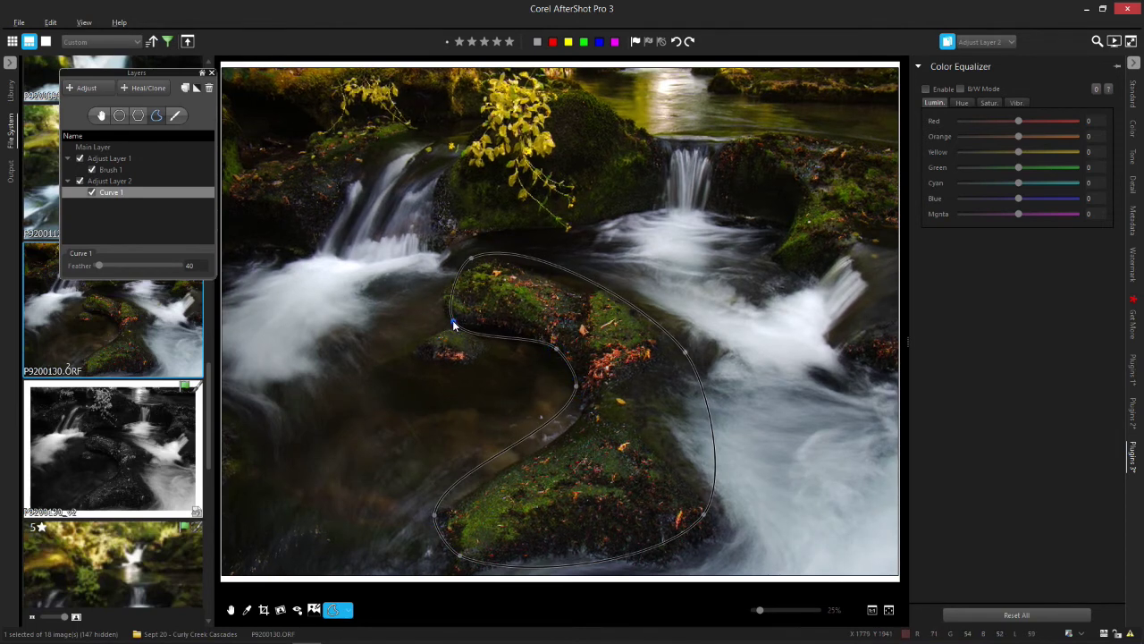
Step: Close the rock mask, raise its Green luminance to 42, and add a third adjustment layer
{"action": "double_click", "coordinate": [452, 320]}
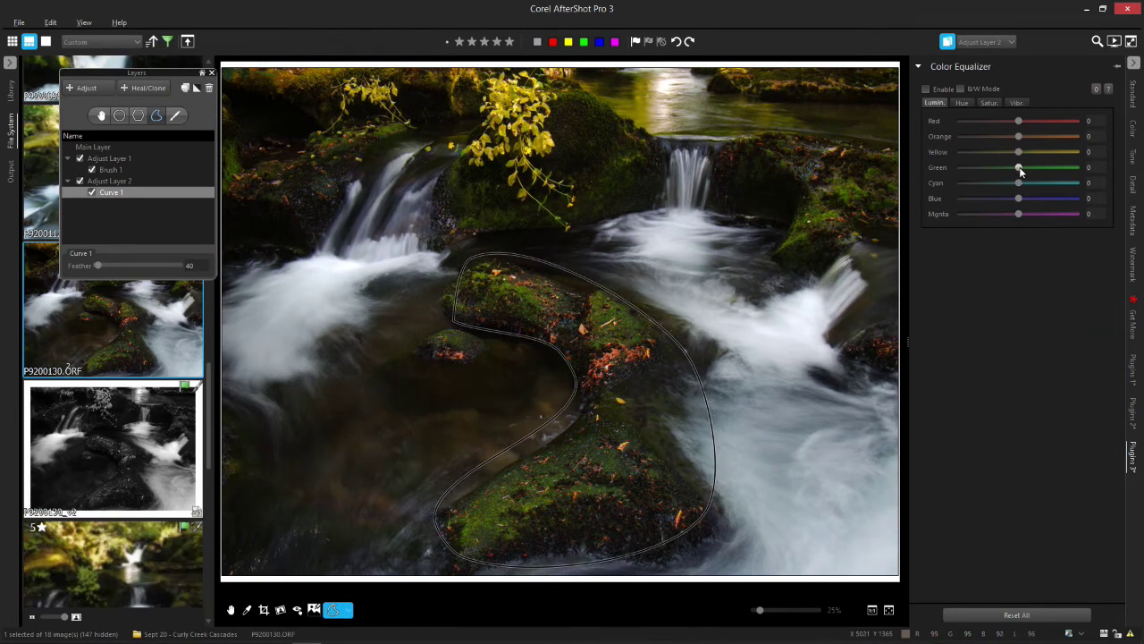
{"action": "left_click_drag", "start_coordinate": [1018, 167], "coordinate": [1043, 167]}
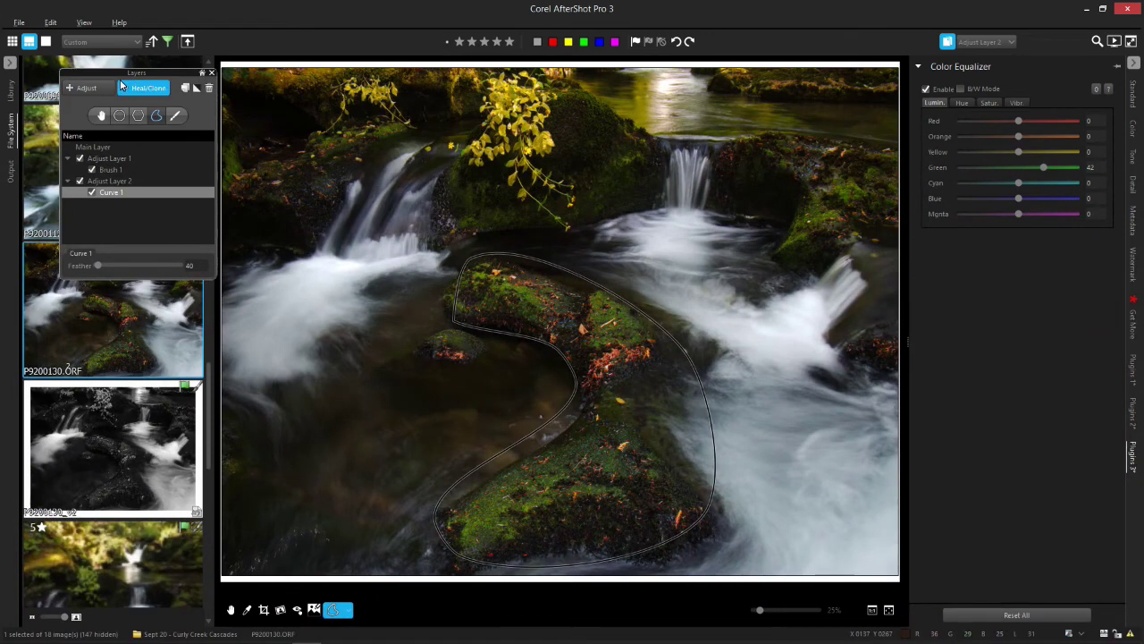
{"action": "left_click", "coordinate": [83, 89]}
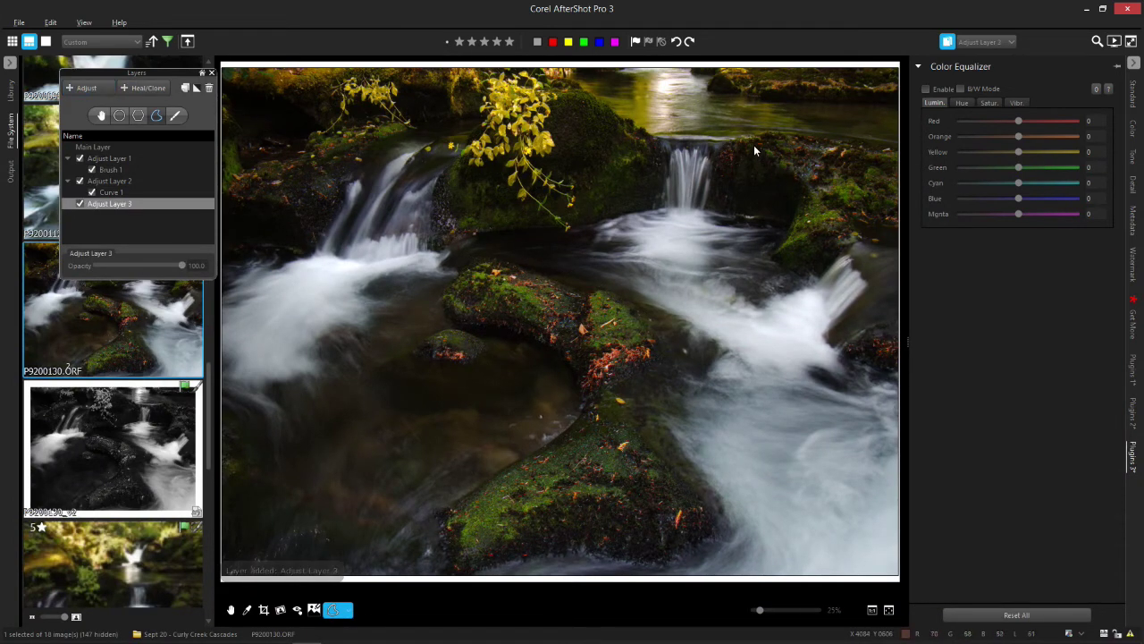
Step: Mask the rock by the right waterfall, lower its Green luminance to -45, then delete that layer
{"action": "mouse_move", "coordinate": [753, 143]}
{"action": "left_mouse_down"}
{"action": "mouse_move", "coordinate": [819, 168]}
{"action": "mouse_move", "coordinate": [784, 228]}
{"action": "mouse_move", "coordinate": [710, 204]}
{"action": "mouse_move", "coordinate": [715, 166]}
{"action": "mouse_move", "coordinate": [739, 153]}
{"action": "left_mouse_up"}
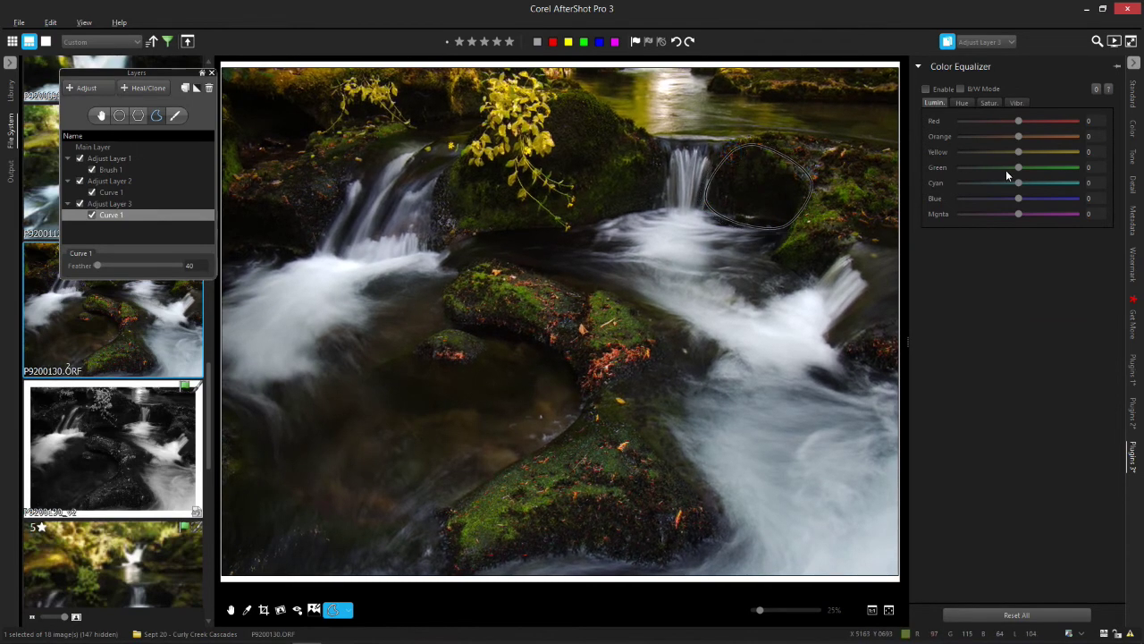
{"action": "left_click_drag", "start_coordinate": [1018, 167], "coordinate": [992, 168]}
{"action": "left_click", "coordinate": [208, 88]}
Step: Delete the remaining adjustment layers and their masks, leaving only Main Layer, and close Layers
{"action": "left_click", "coordinate": [208, 87]}
{"action": "left_click", "coordinate": [209, 87]}
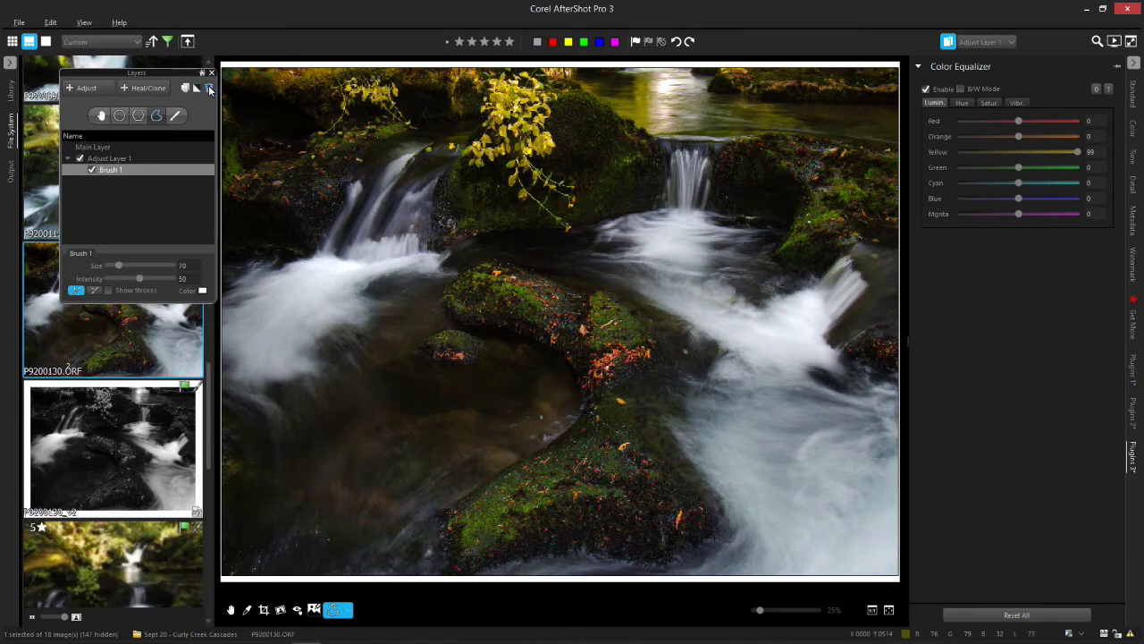
{"action": "left_click", "coordinate": [209, 88]}
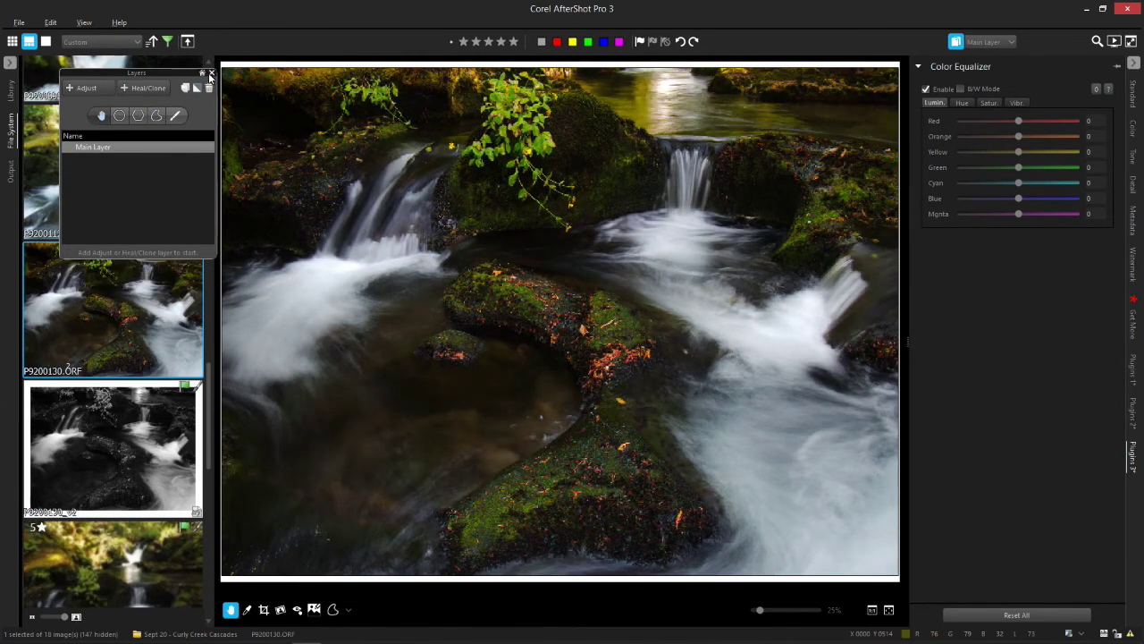
{"action": "left_click", "coordinate": [211, 73]}
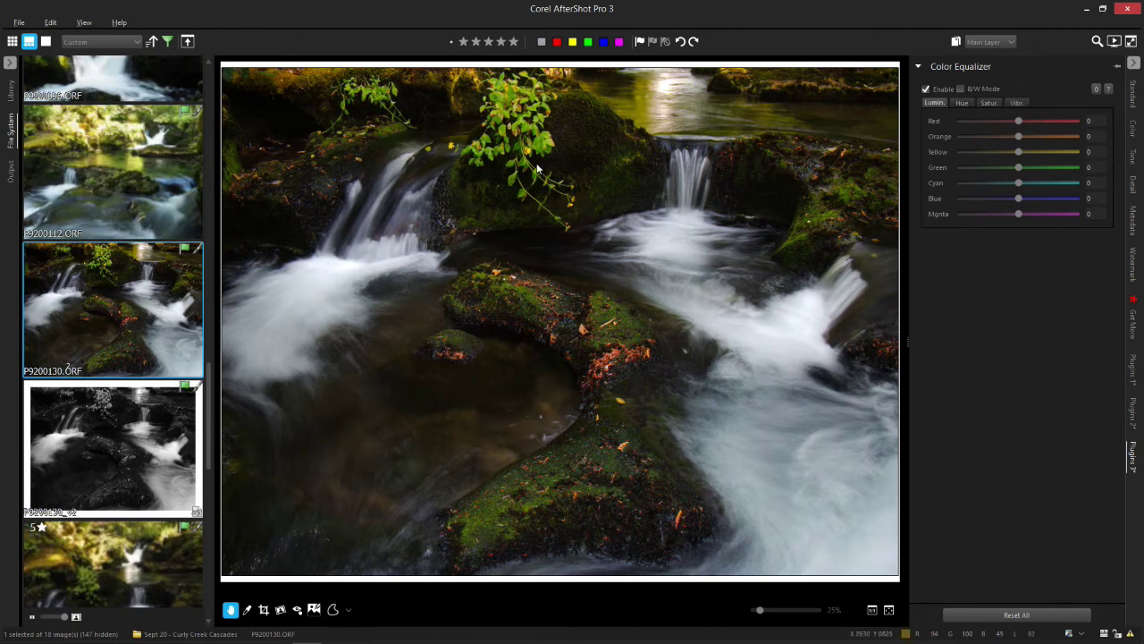
Step: Try Green luminance 17 and Green saturation 12 on the photo, then reset both to 0
{"action": "left_click", "coordinate": [963, 104]}
{"action": "left_click", "coordinate": [934, 104]}
{"action": "left_click_drag", "start_coordinate": [1023, 169], "coordinate": [1028, 169]}
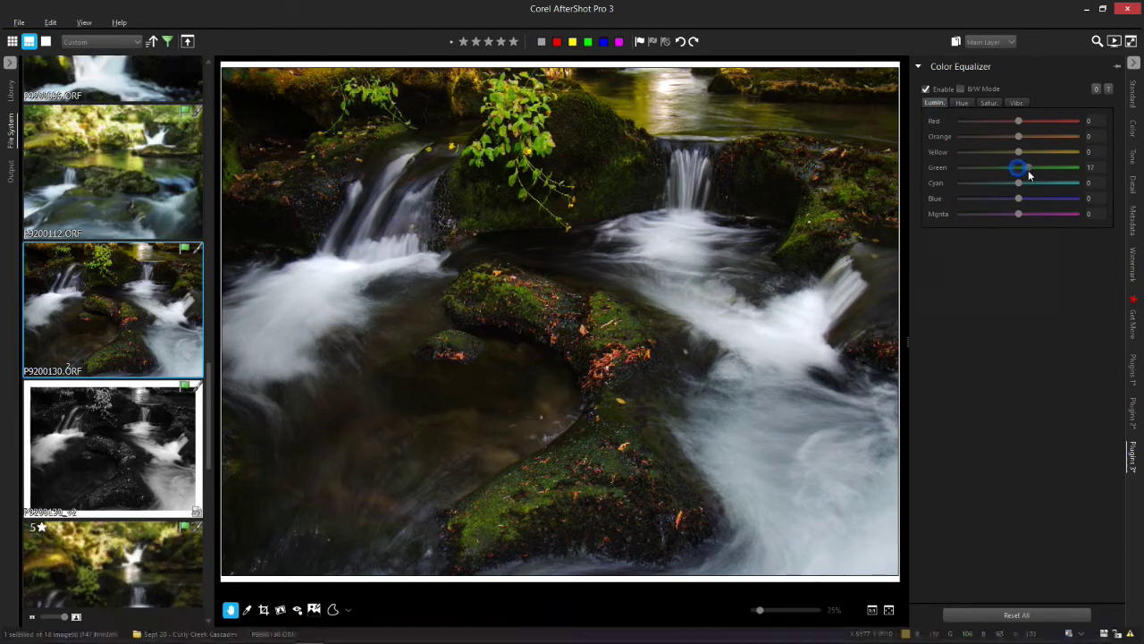
{"action": "left_click", "coordinate": [988, 103]}
{"action": "left_click_drag", "start_coordinate": [1019, 167], "coordinate": [1026, 170]}
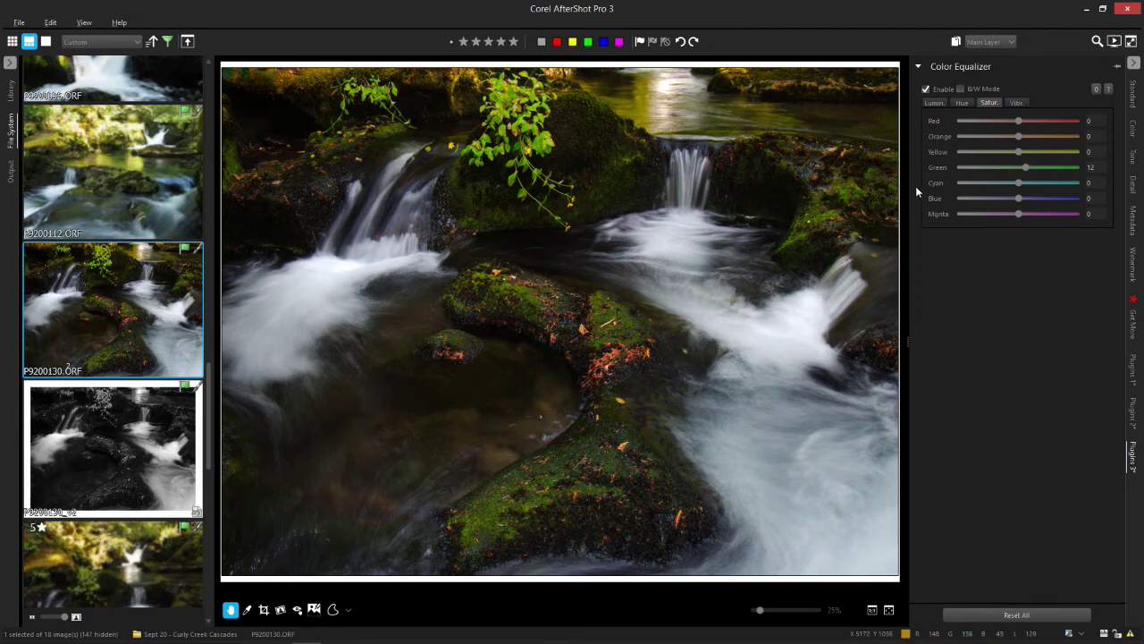
{"action": "double_click", "coordinate": [937, 166]}
{"action": "left_click", "coordinate": [934, 103]}
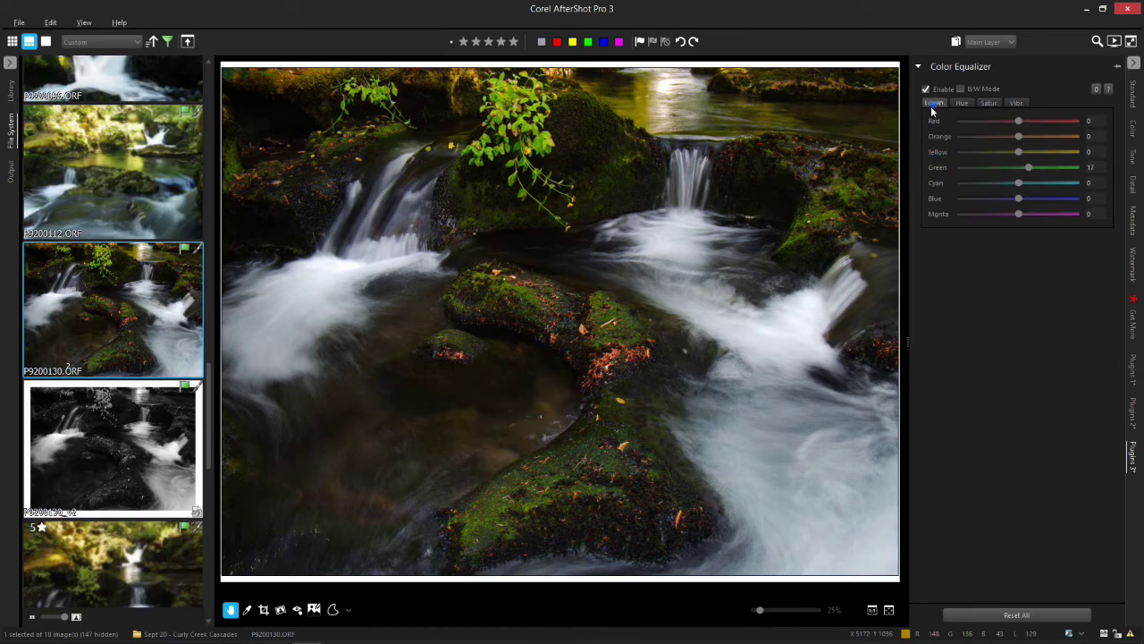
{"action": "double_click", "coordinate": [944, 169]}
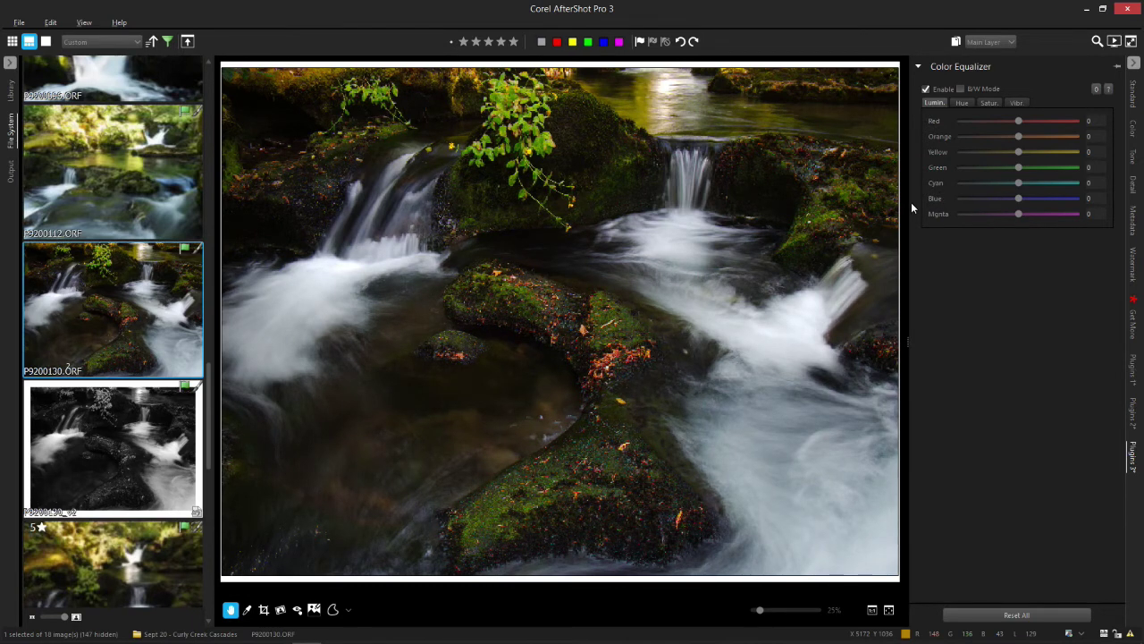
{"action": "scroll", "coordinate": [119, 339], "scroll_direction": "down", "scroll_amount": 2}
Step: Open P9200136_v2 from the filmstrip and reset its Saturation from -100 to 0
{"action": "scroll", "coordinate": [119, 340], "scroll_direction": "down", "scroll_amount": 3}
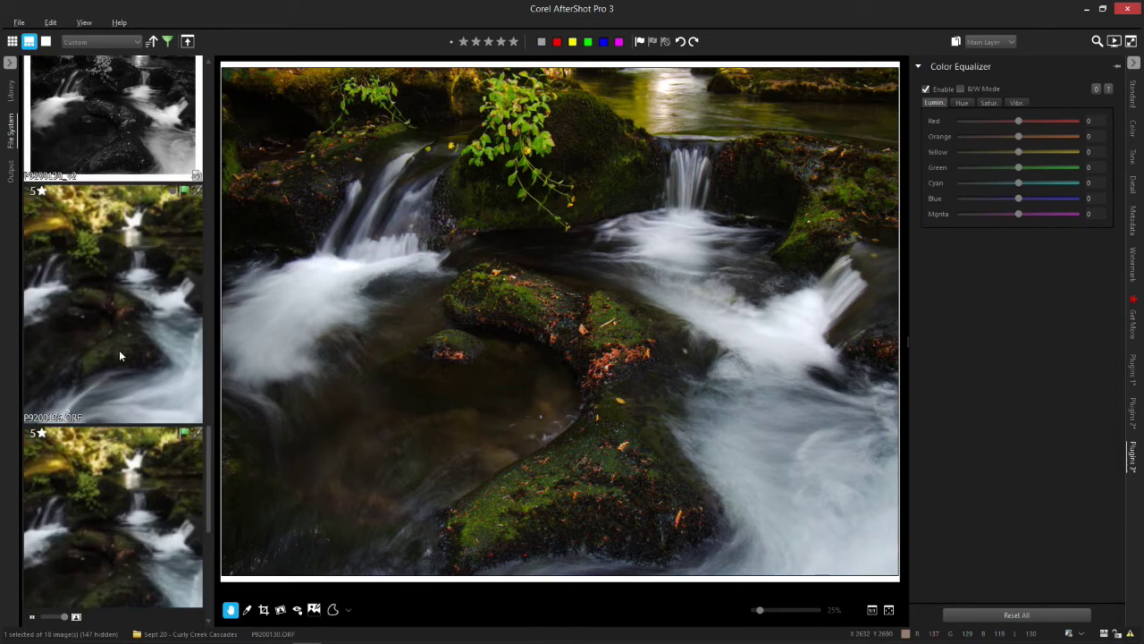
{"action": "scroll", "coordinate": [116, 341], "scroll_direction": "down", "scroll_amount": 2}
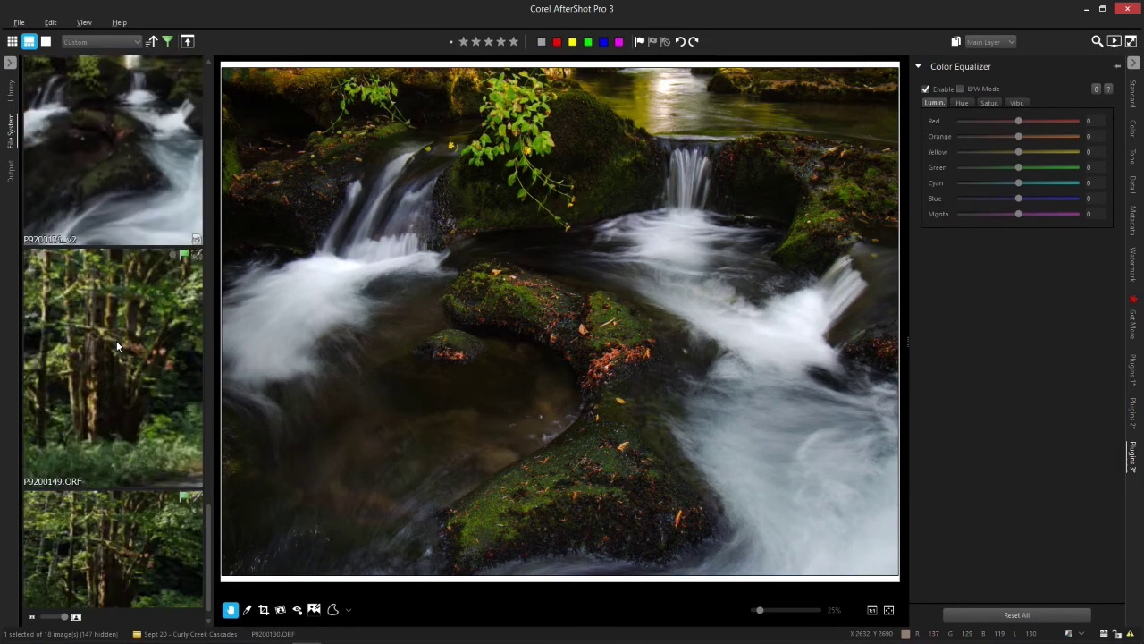
{"action": "scroll", "coordinate": [117, 341], "scroll_direction": "up", "scroll_amount": 1}
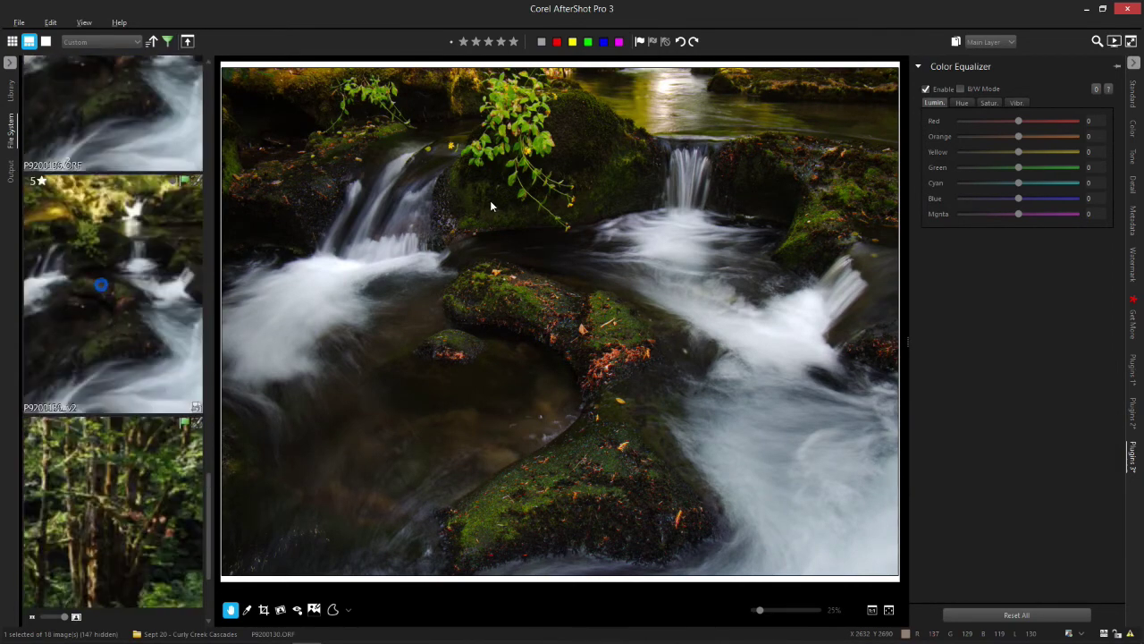
{"action": "left_click", "coordinate": [101, 289]}
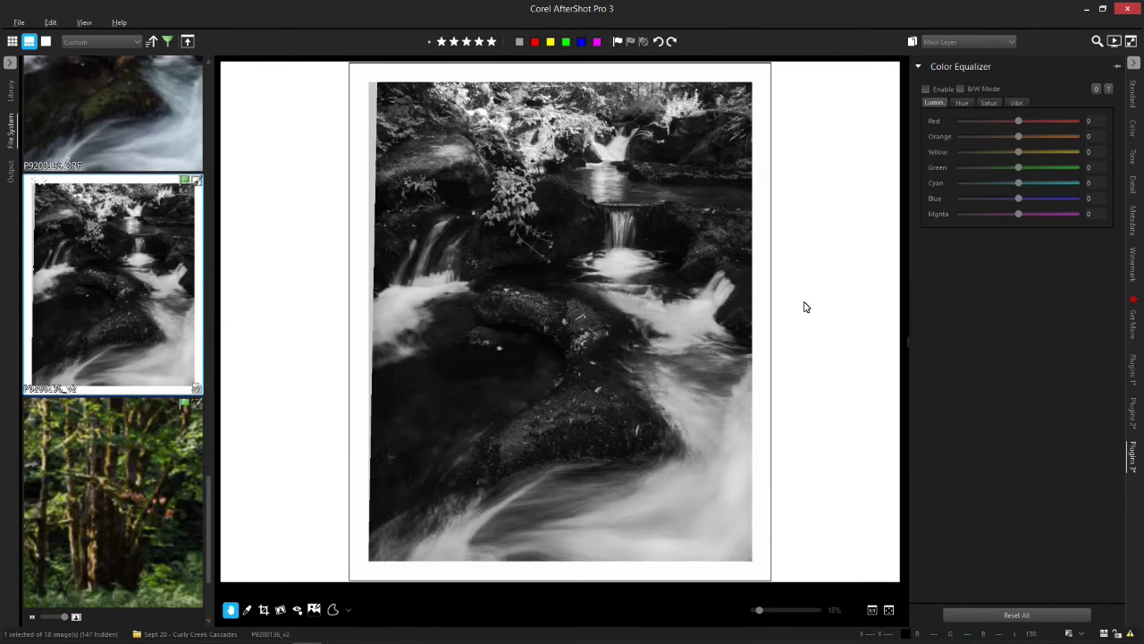
{"action": "left_click", "coordinate": [1133, 97]}
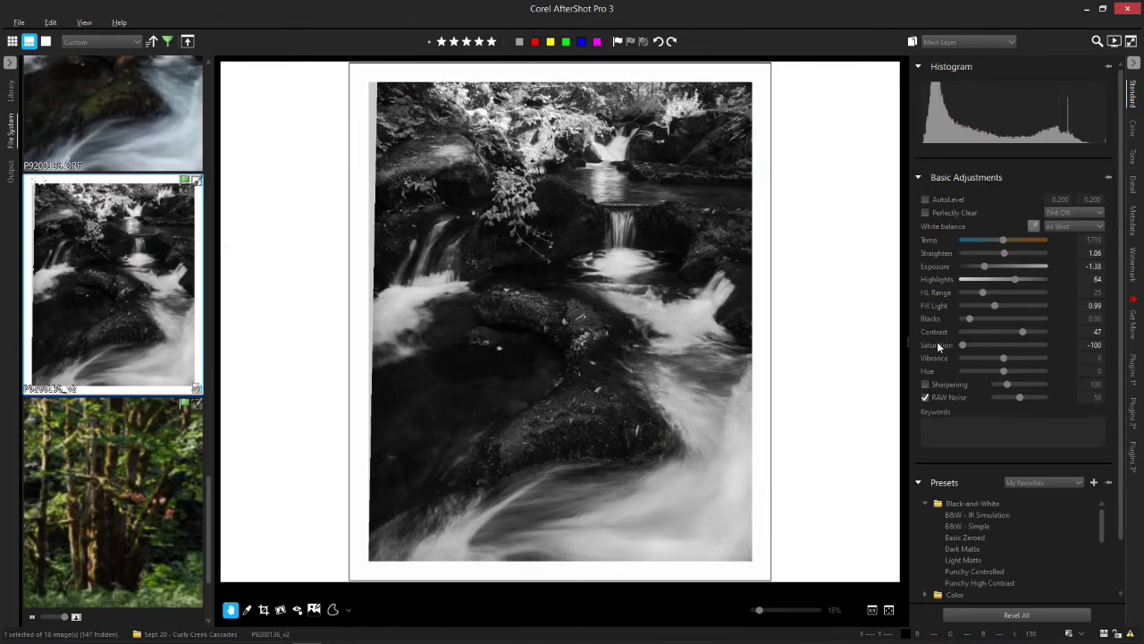
{"action": "double_click", "coordinate": [939, 347]}
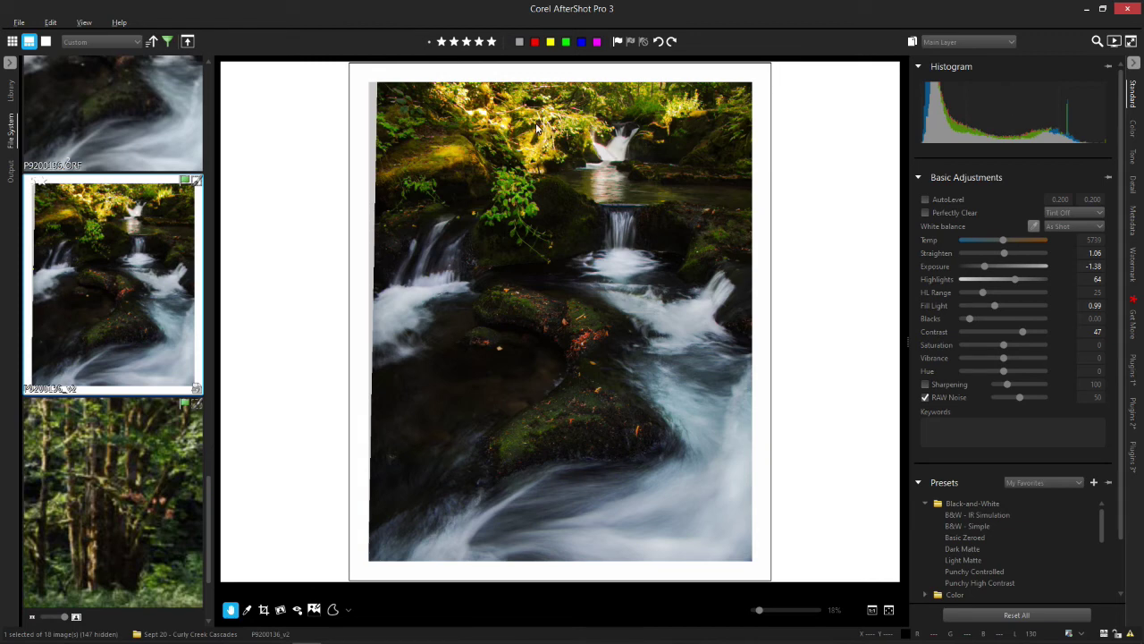
{"action": "scroll", "coordinate": [142, 286], "scroll_direction": "up", "scroll_amount": 4}
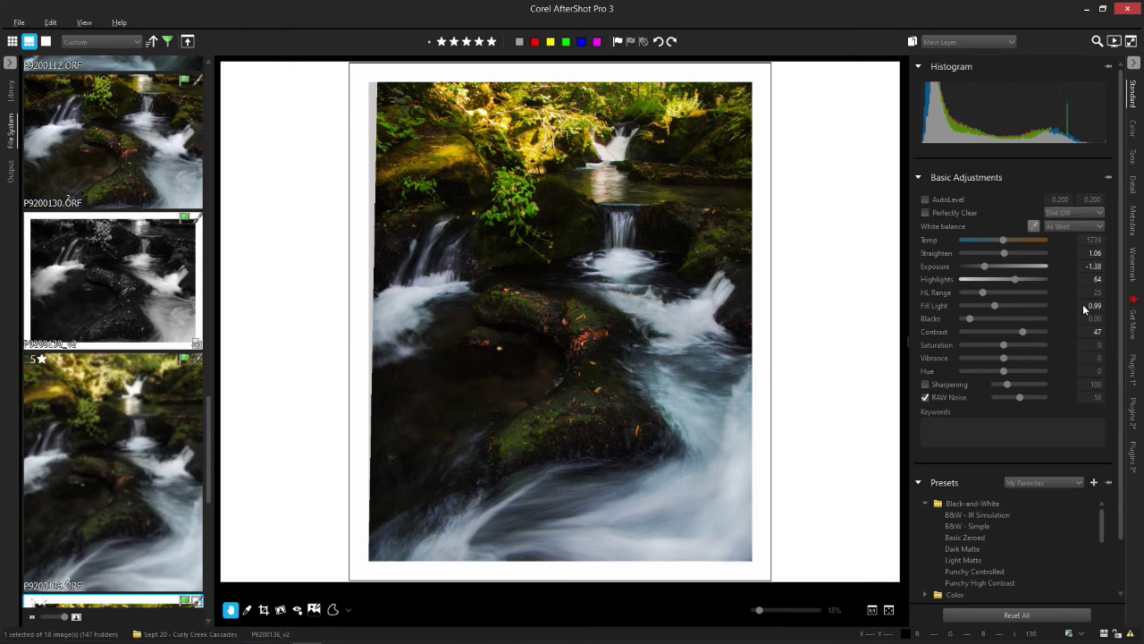
Step: Show the Color Equalizer panel for P9200136_v2 from the Plugins side tab
{"action": "left_click", "coordinate": [1133, 459]}
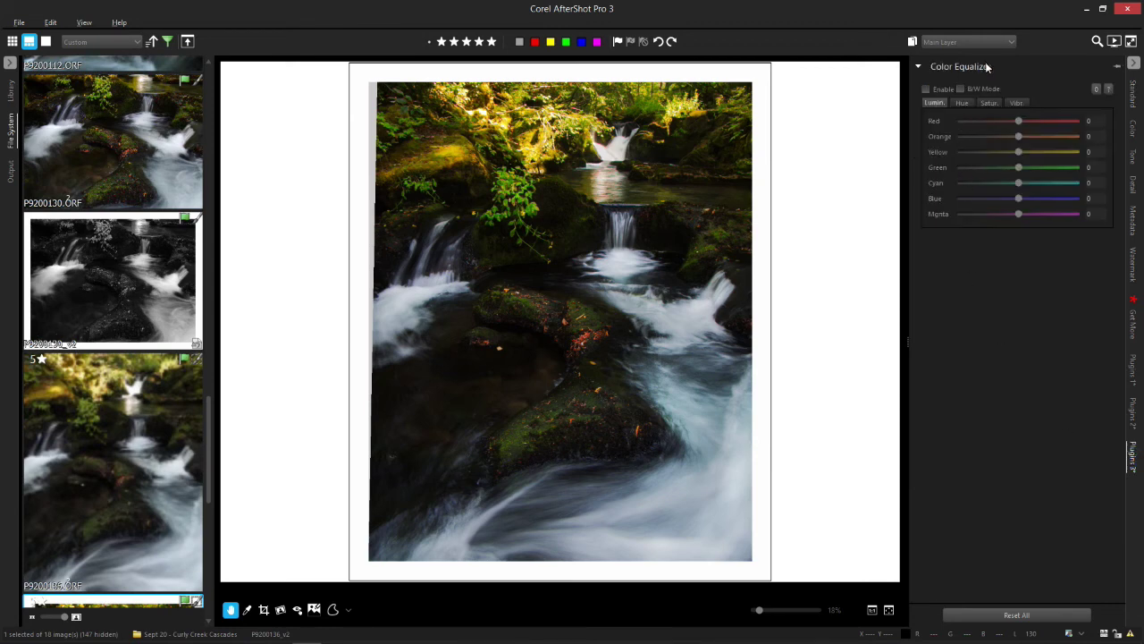